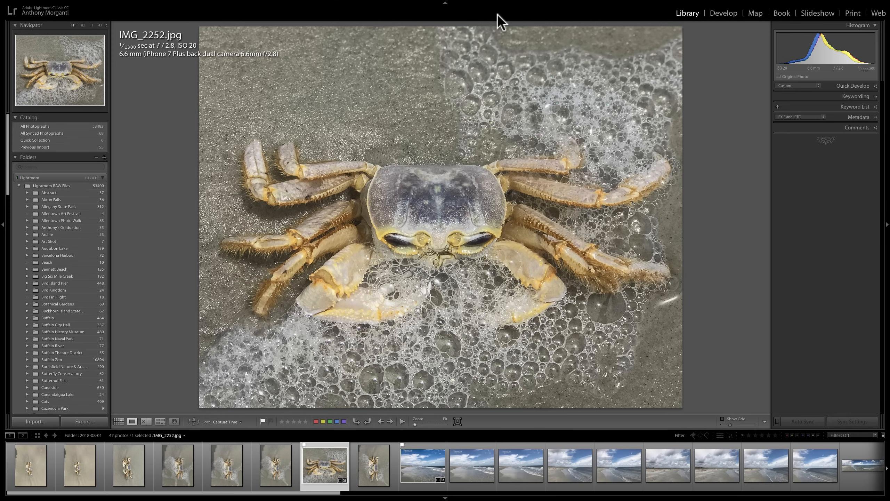
Open the export settings for the crab photo IMG_2252.jpg.
click(88, 421)
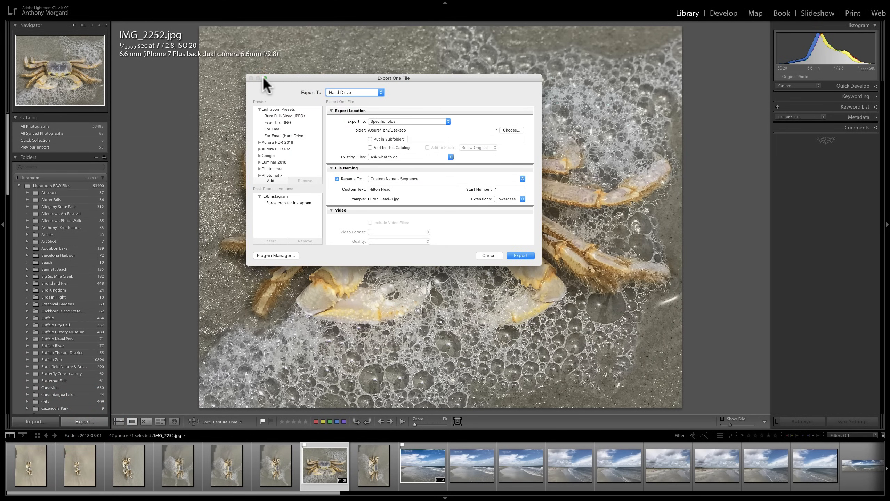
click(488, 255)
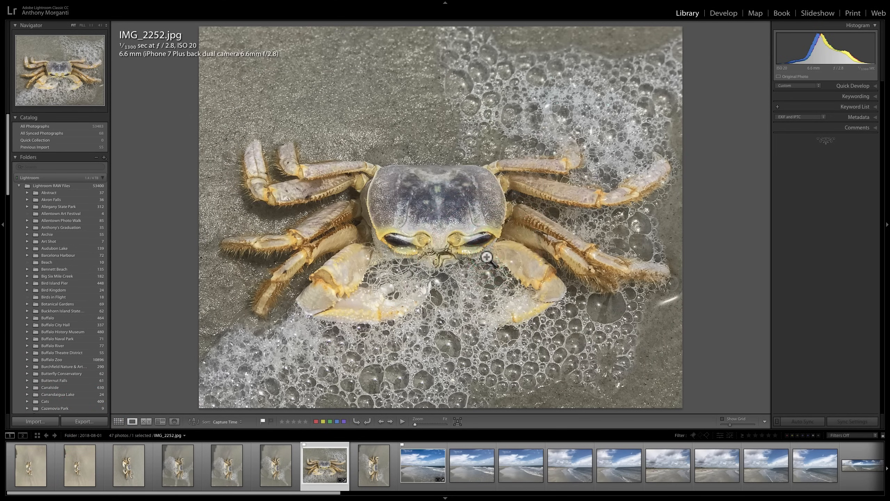
click(53, 4)
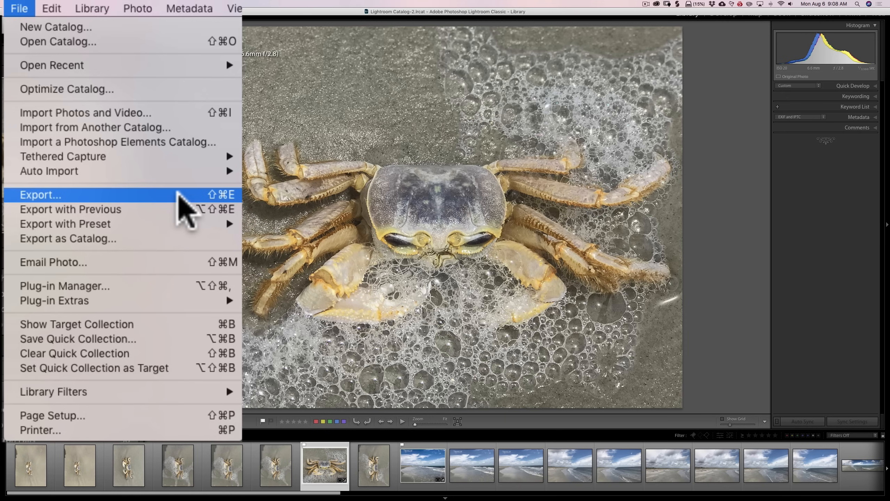
click(164, 194)
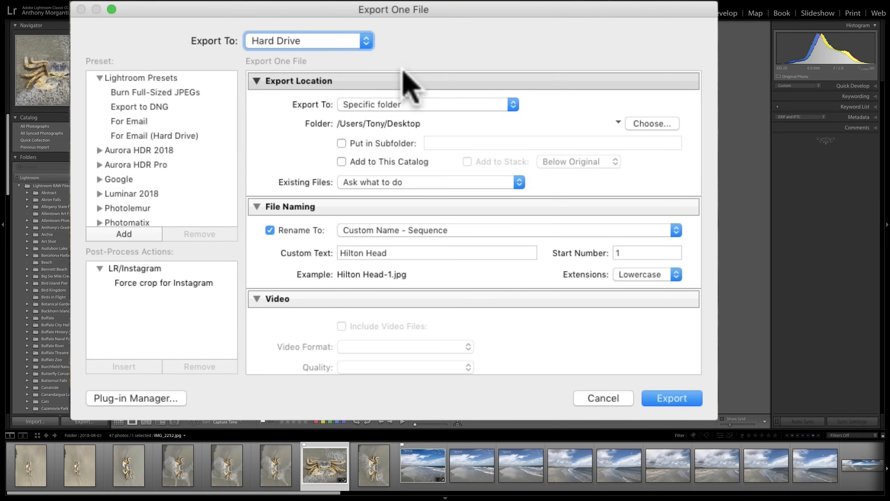
Try Email and CD/DVD as the export destination and return it to Hard Drive.
click(371, 40)
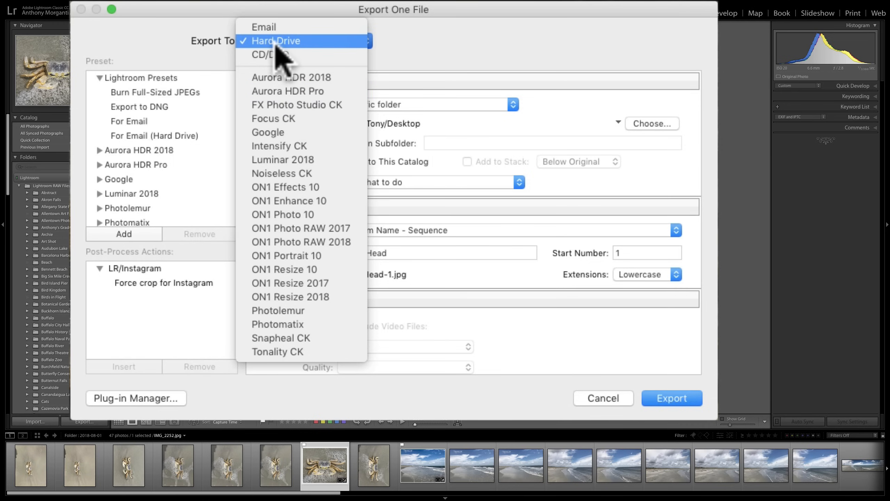
click(296, 41)
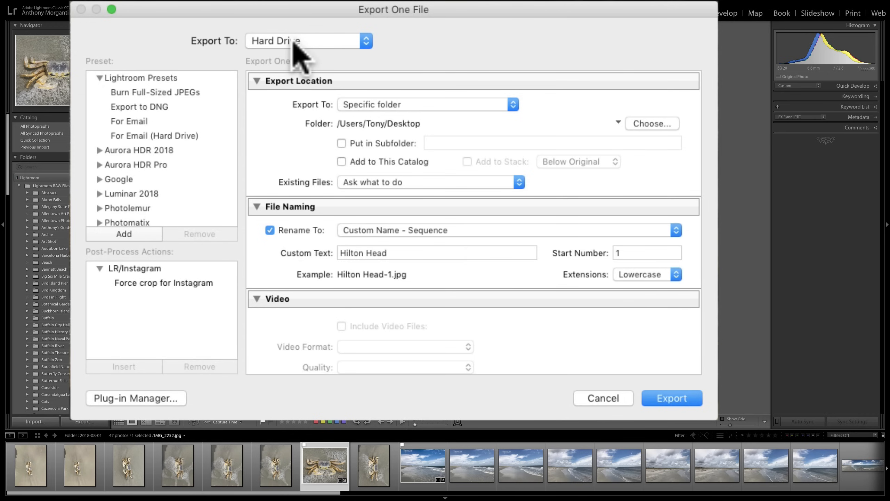
click(296, 42)
click(289, 28)
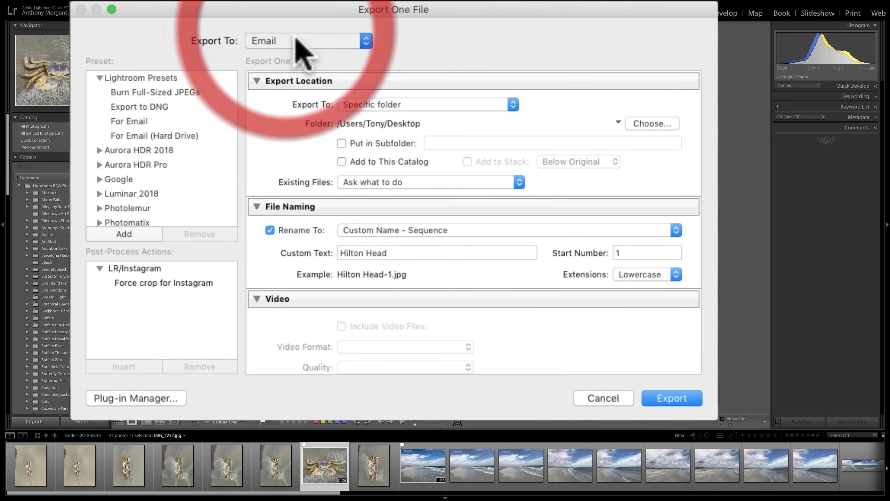
click(336, 42)
click(338, 68)
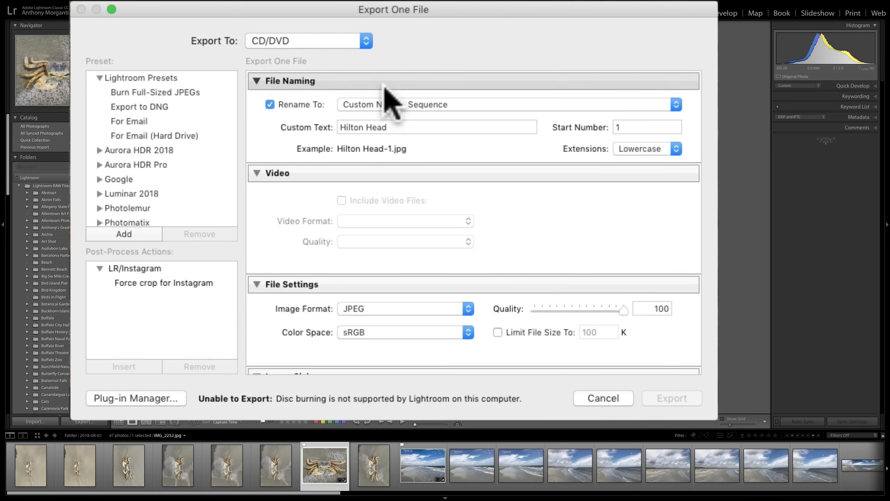
click(337, 41)
click(340, 28)
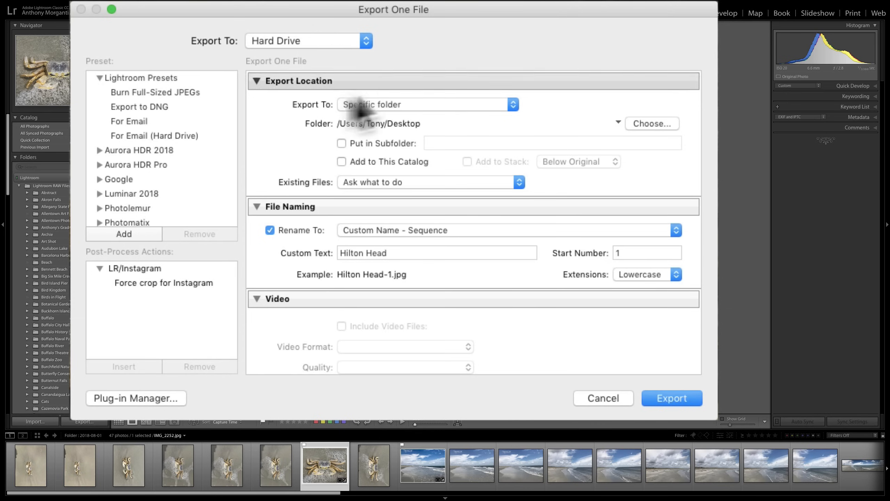
Look through the export settings sections, collapsing and re-expanding Export Location.
scroll(446, 330, down, 5)
scroll(442, 328, down, 5)
scroll(444, 324, up, 15)
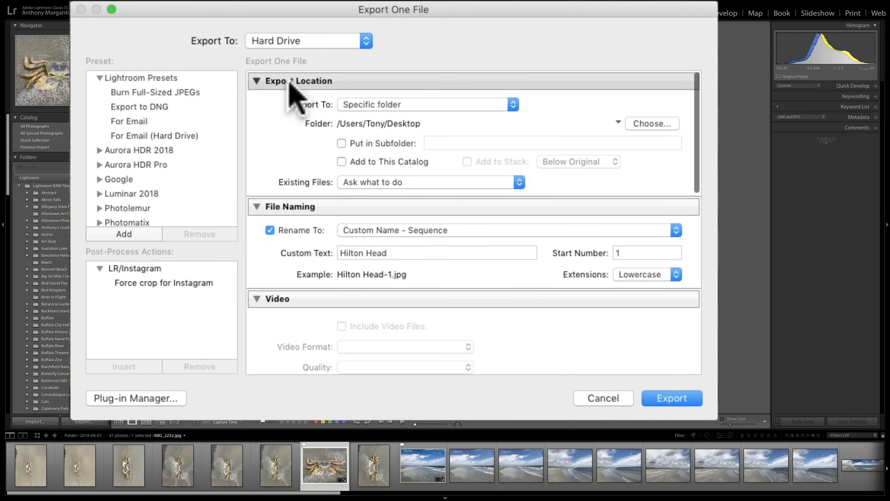
click(260, 82)
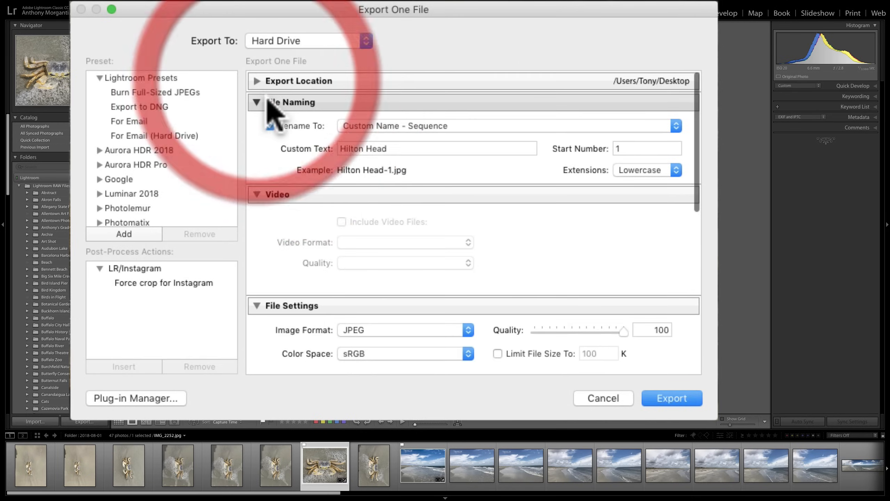
click(259, 81)
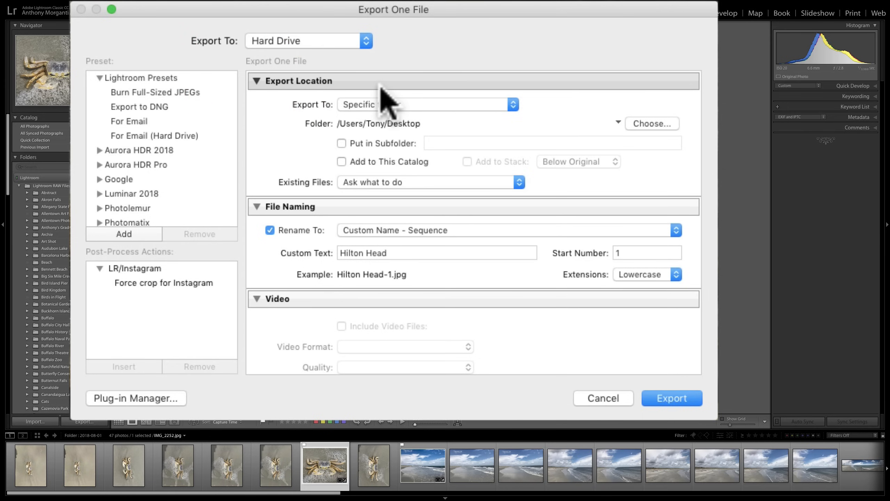
Try the option to choose the export folder later and switch the location back to Specific folder.
click(514, 104)
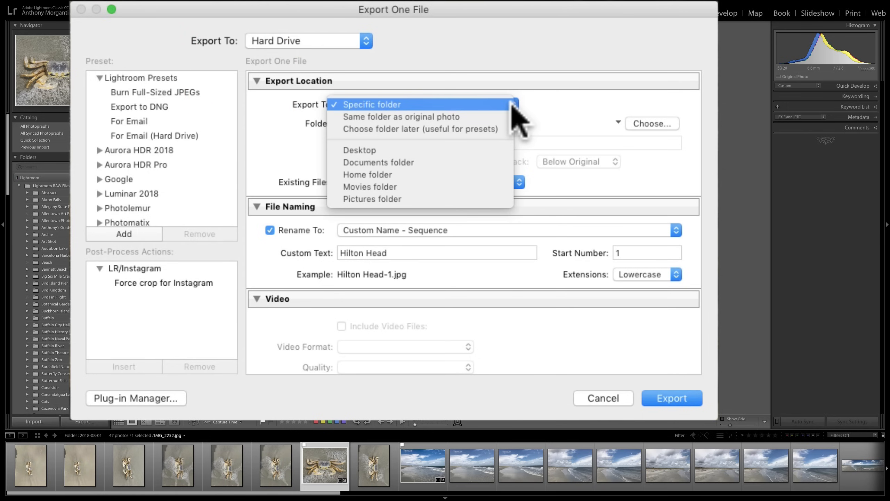
click(457, 129)
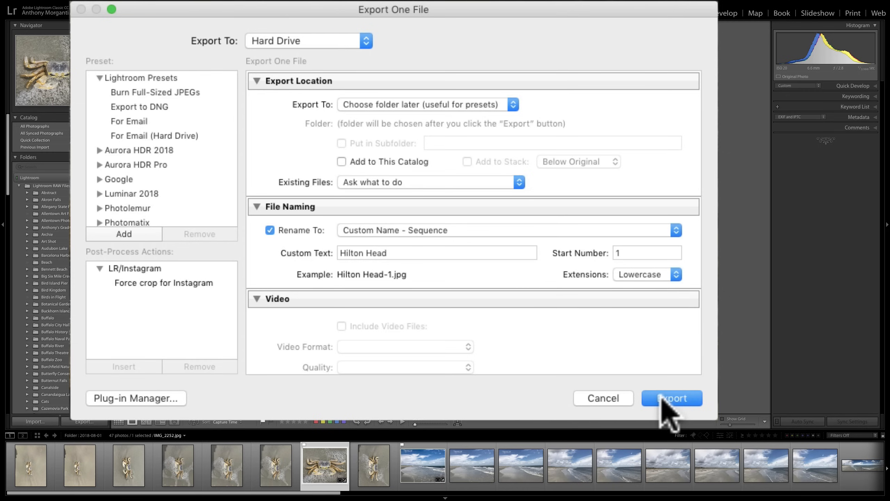
click(438, 112)
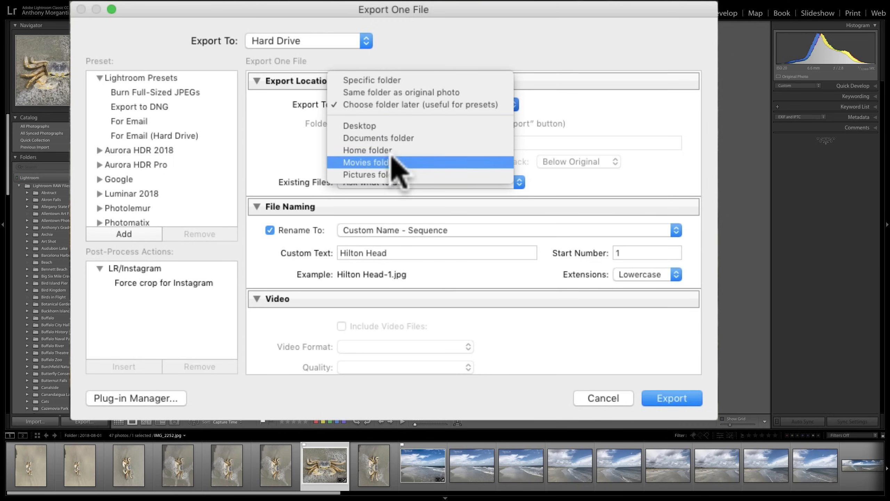
click(379, 81)
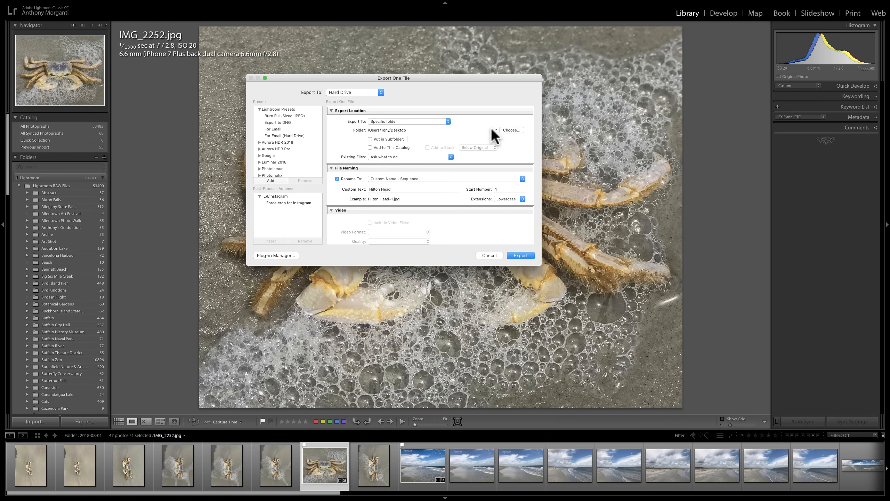
Review the recently used export folders and choose Desktop as the destination folder.
click(495, 128)
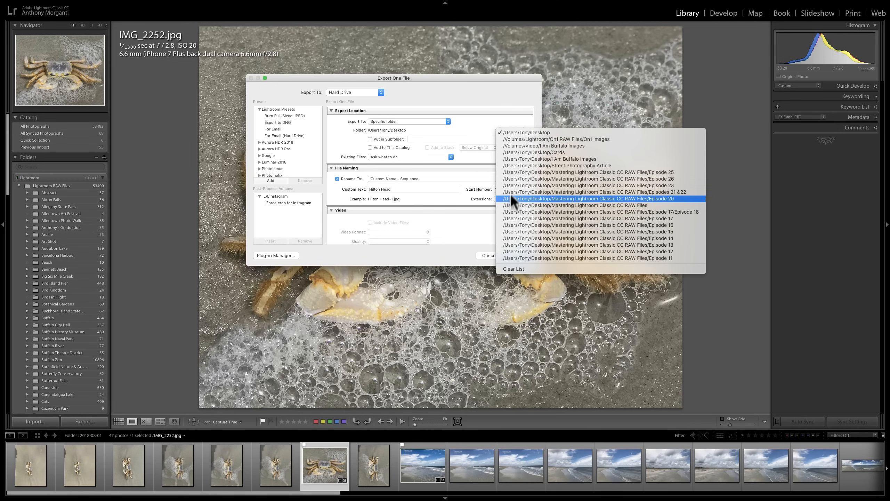
click(477, 131)
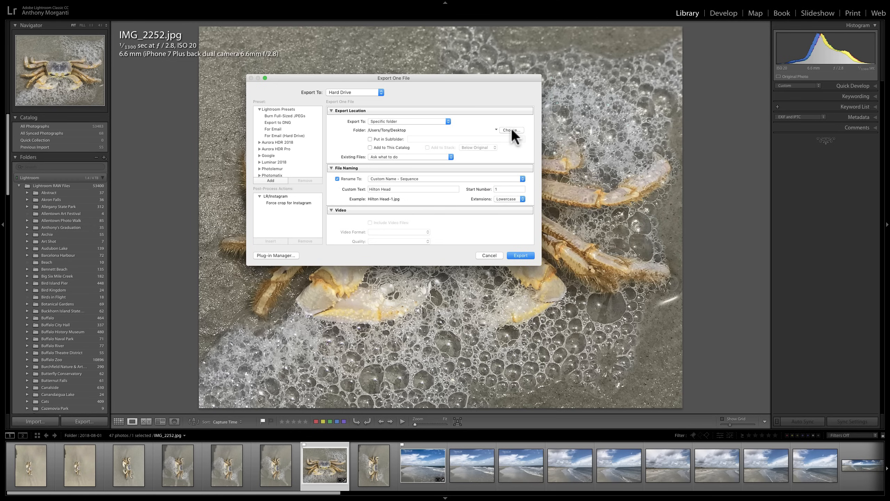
click(512, 130)
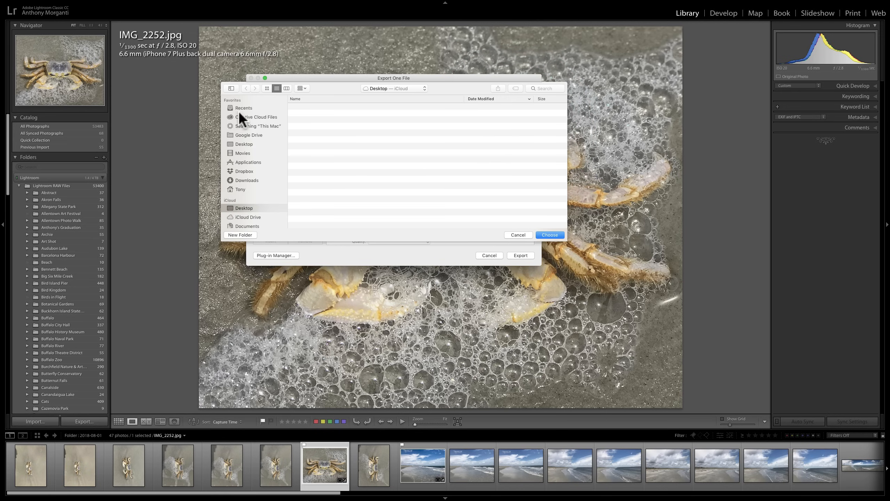
click(241, 143)
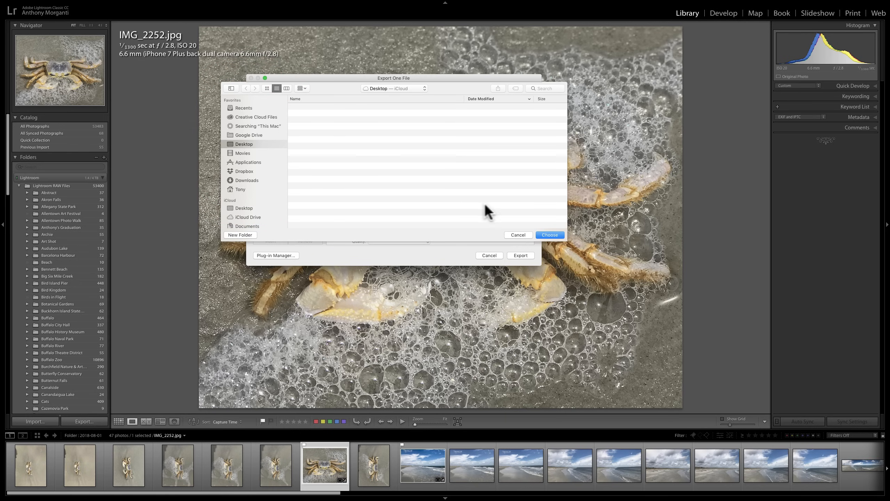
click(557, 235)
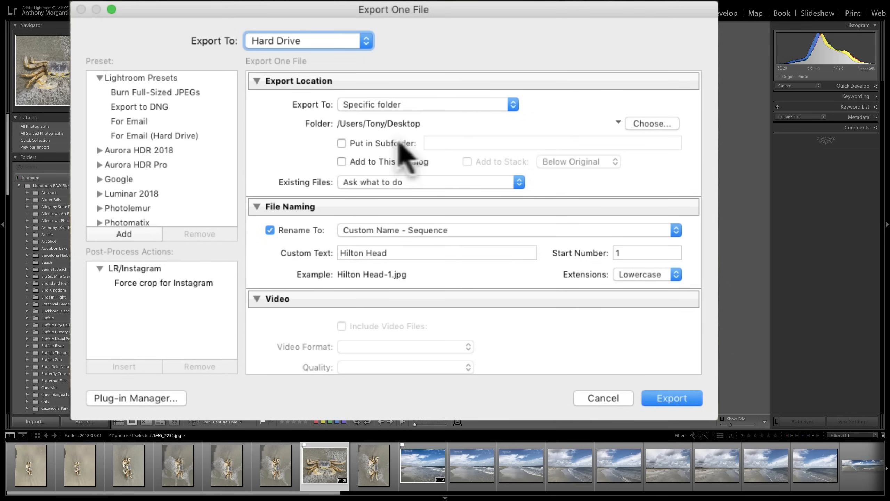
Try the subfolder and add-to-catalog options for the export, switching each one off again.
click(342, 143)
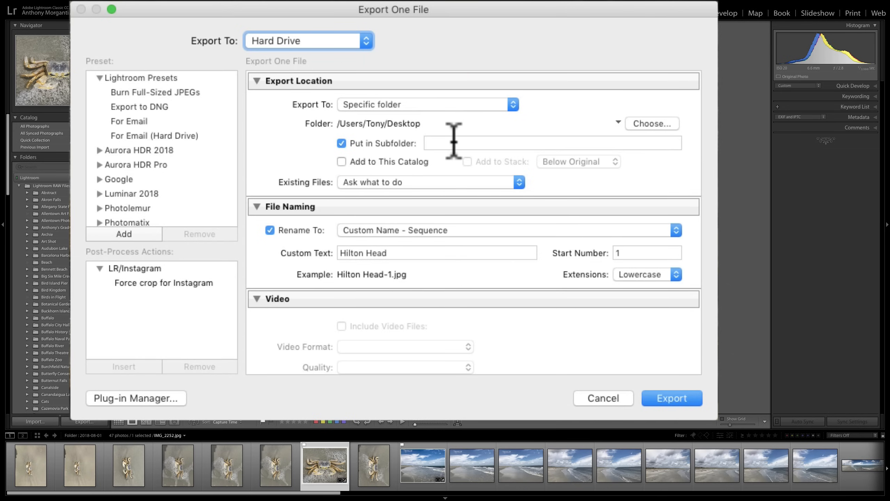
click(433, 143)
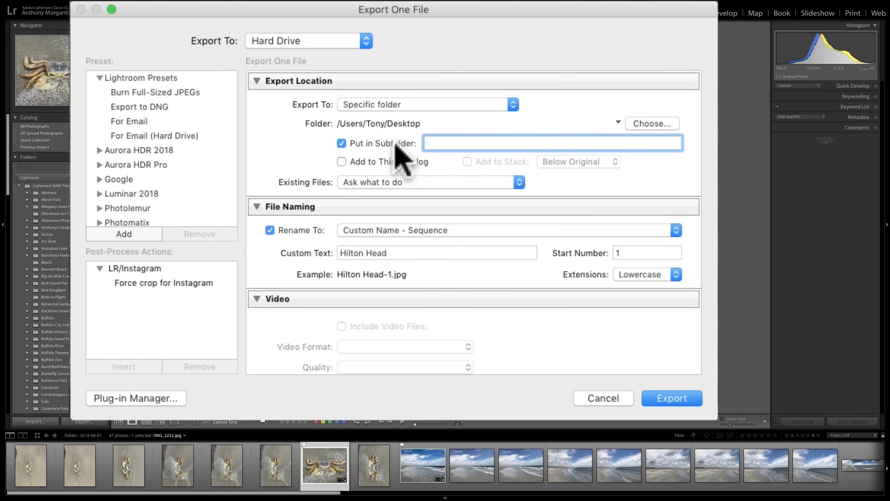
click(342, 143)
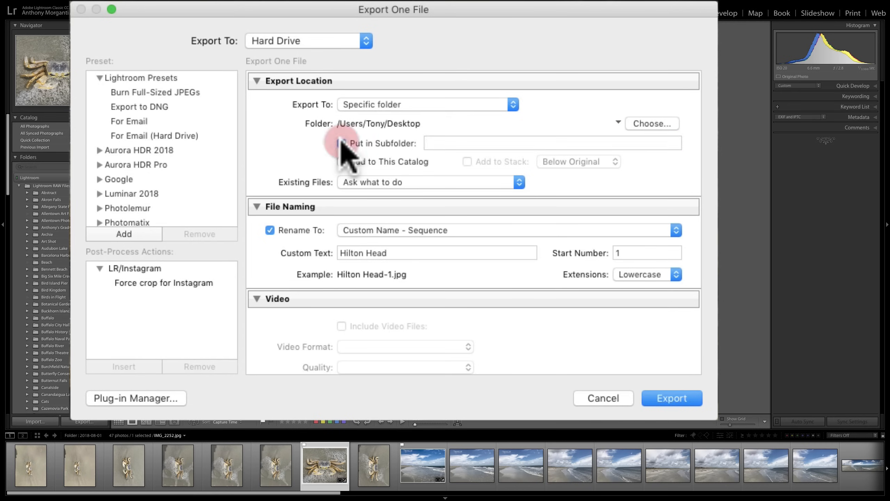
click(342, 162)
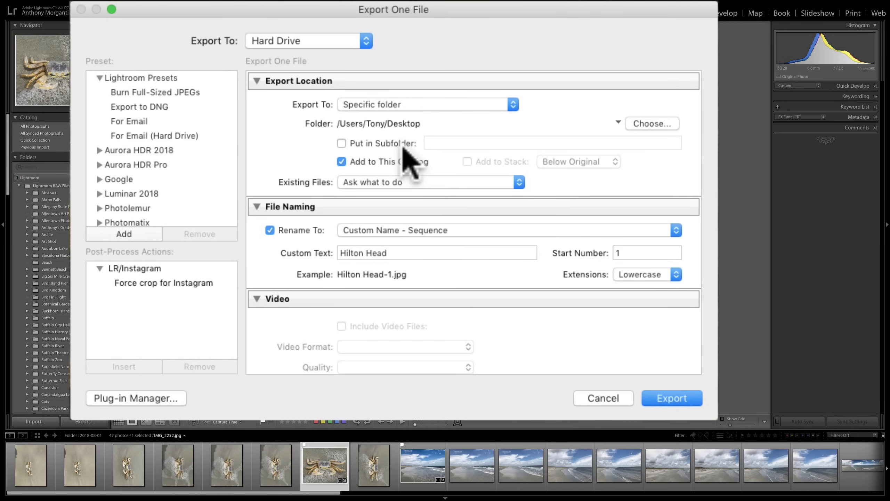
scroll(403, 147, down, 1)
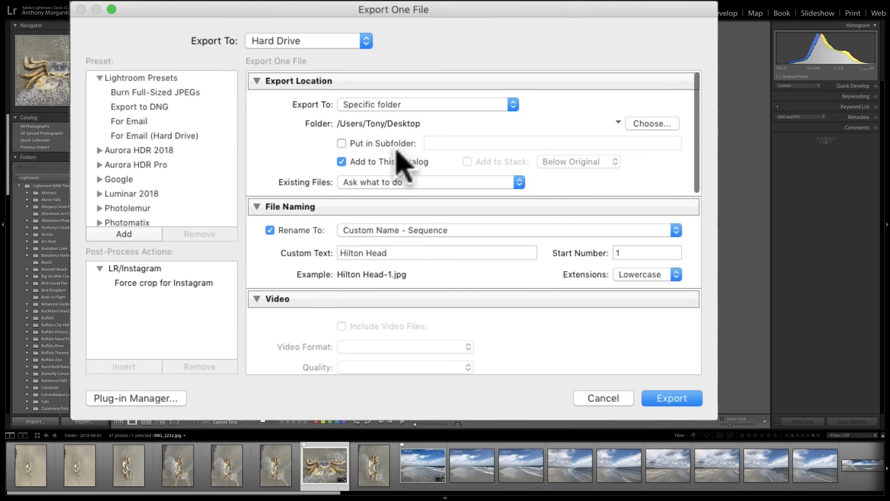
click(342, 160)
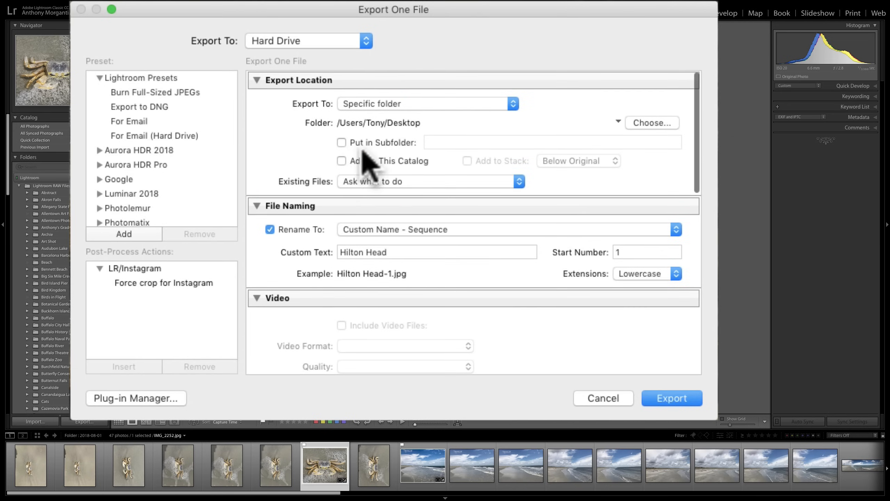
Examine the choices for handling existing files and keep Ask what to do.
scroll(400, 156, down, 1)
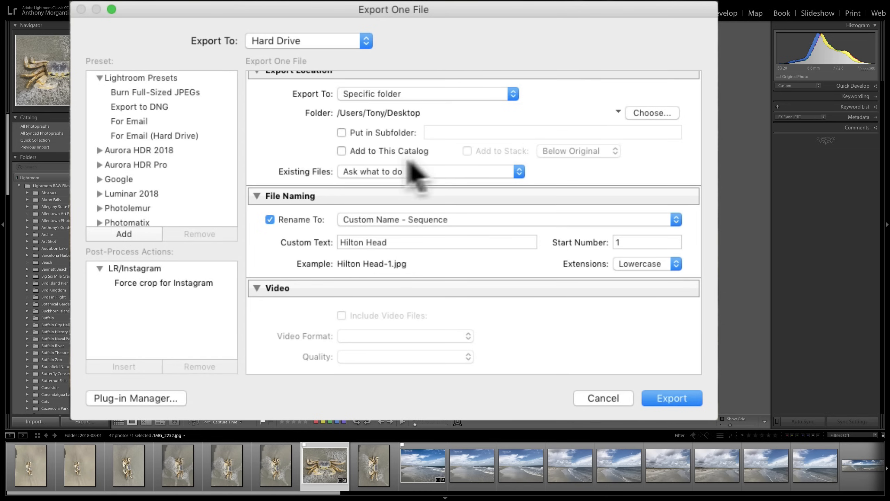
click(519, 171)
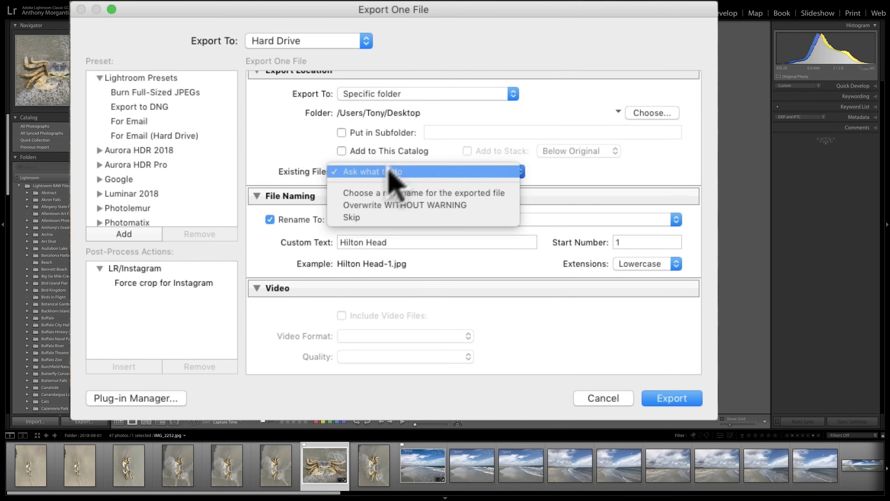
click(421, 172)
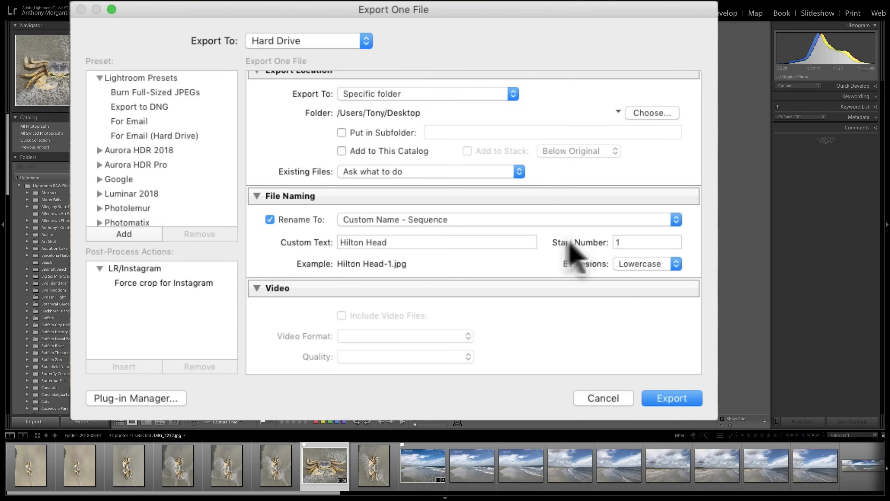
click(519, 172)
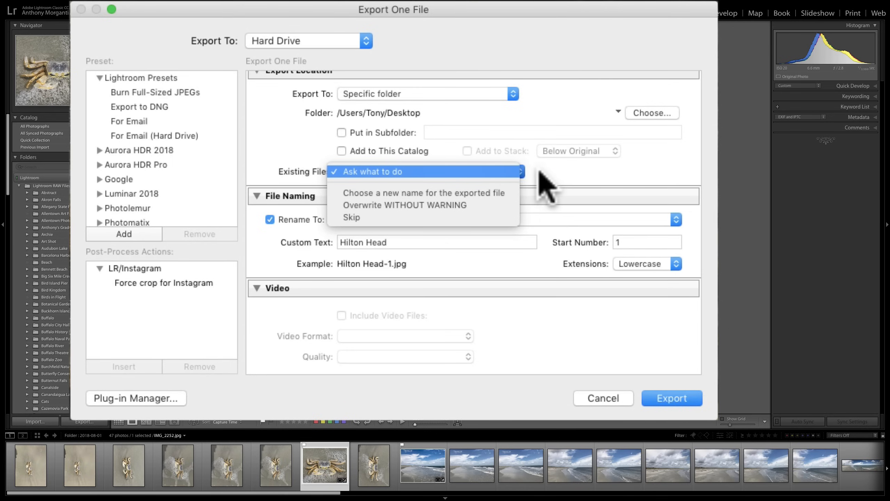
click(544, 182)
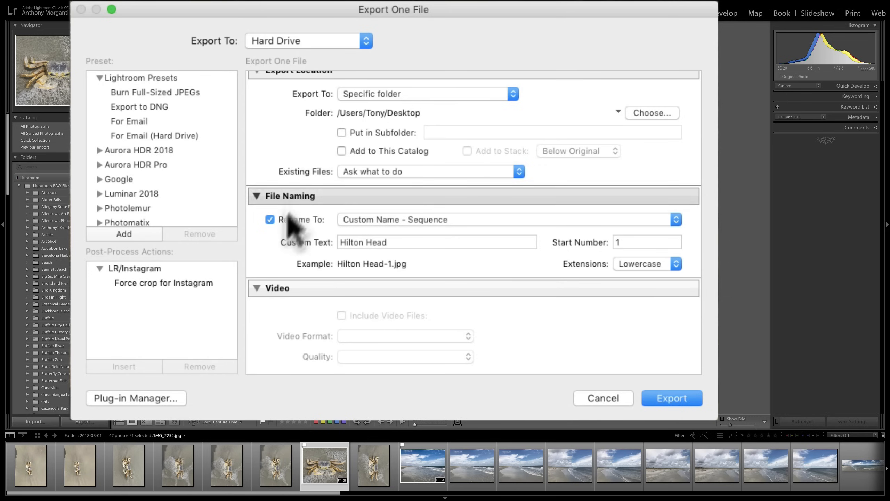
Turn off renaming of the exported file to compare the example name, and re-enable it.
scroll(423, 195, down, 3)
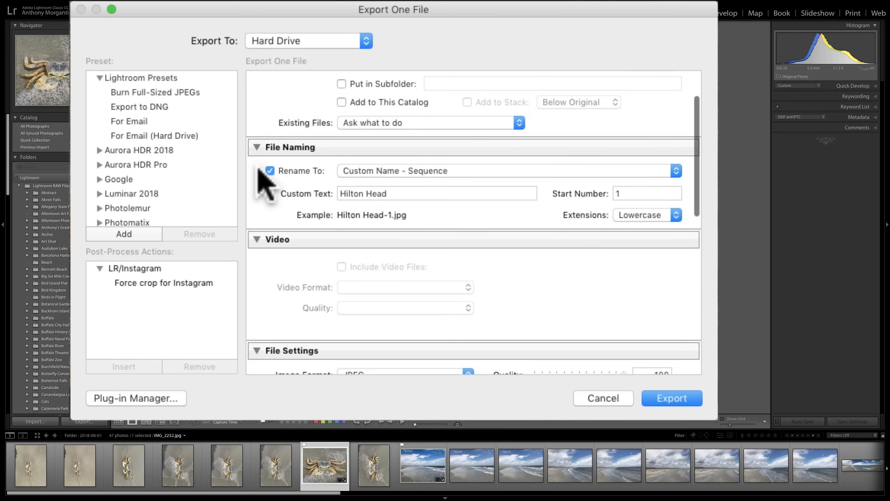
click(270, 171)
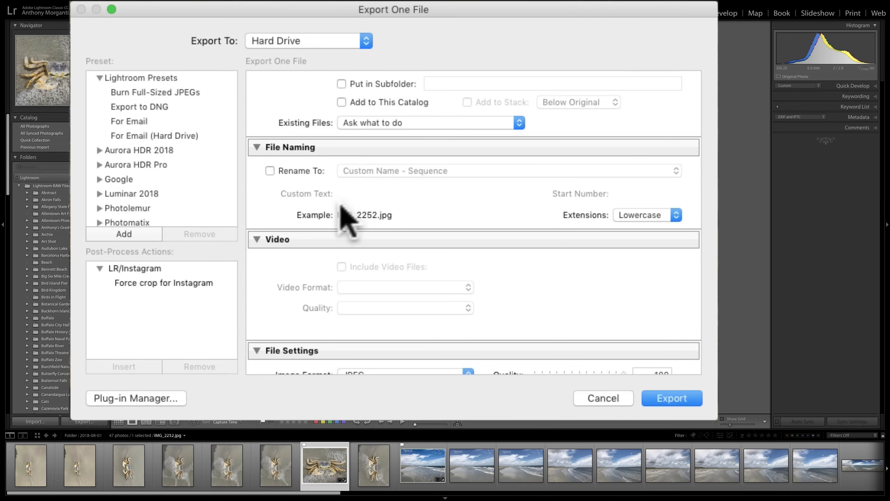
click(269, 172)
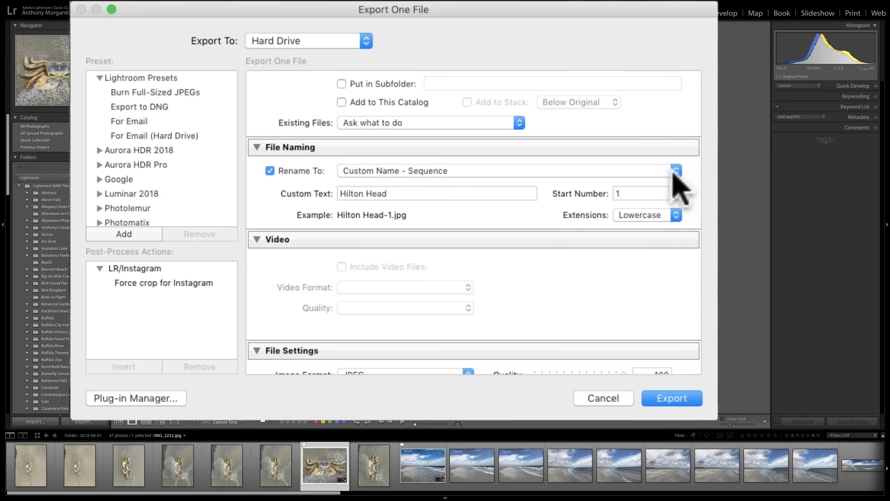
Try the Custom Name (x of y) and Custom Name - Original File Number naming templates, returning to Custom Name - Sequence.
click(678, 171)
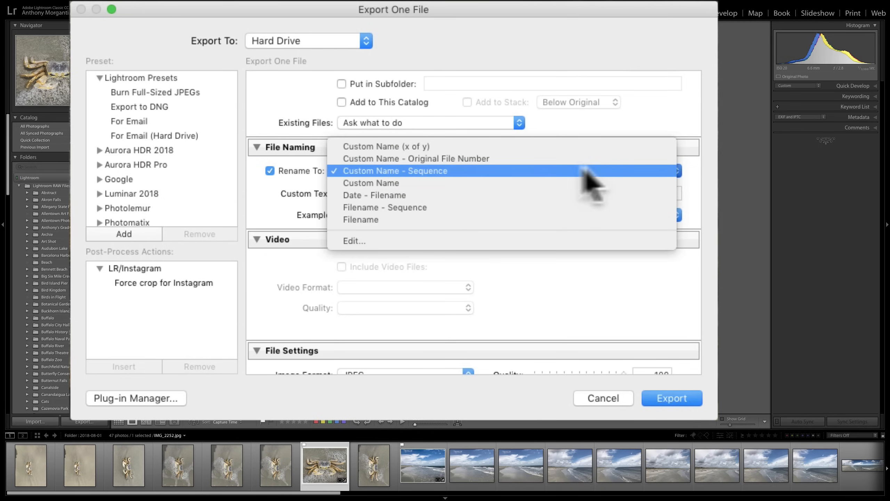
click(410, 147)
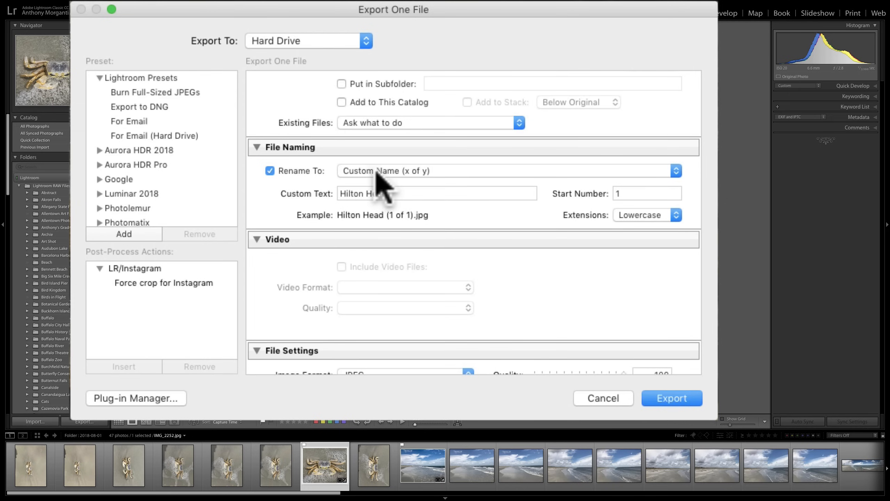
click(454, 171)
click(453, 182)
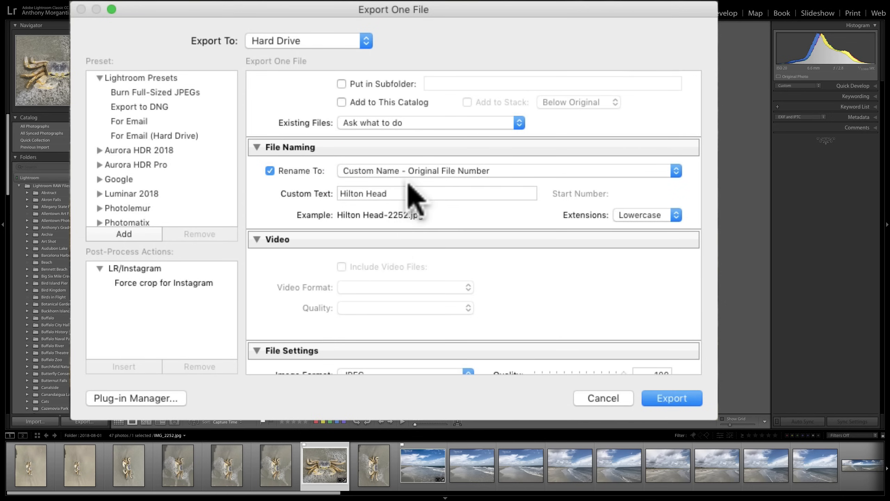
click(435, 170)
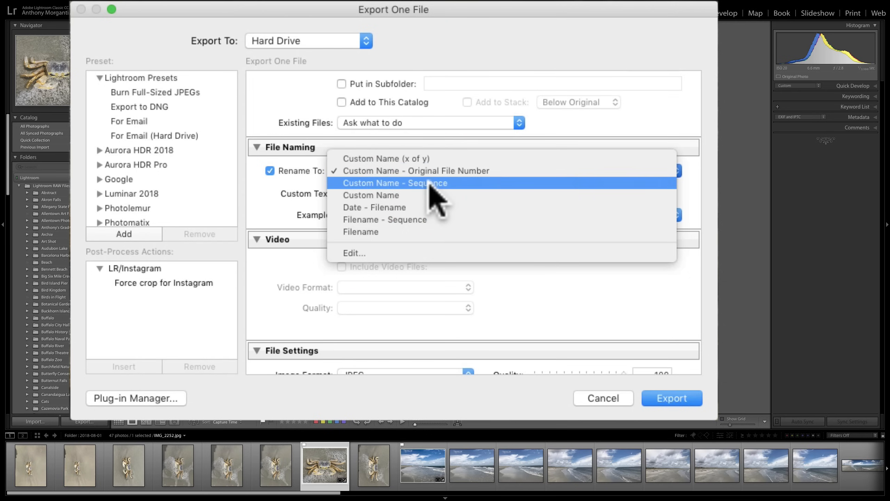
click(433, 197)
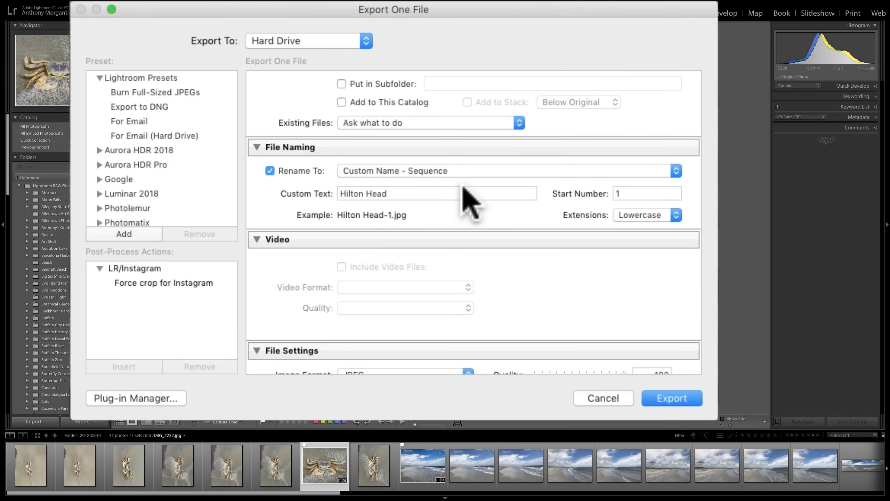
Switch the naming template to Custom Name and set the custom text to Crab.
click(462, 171)
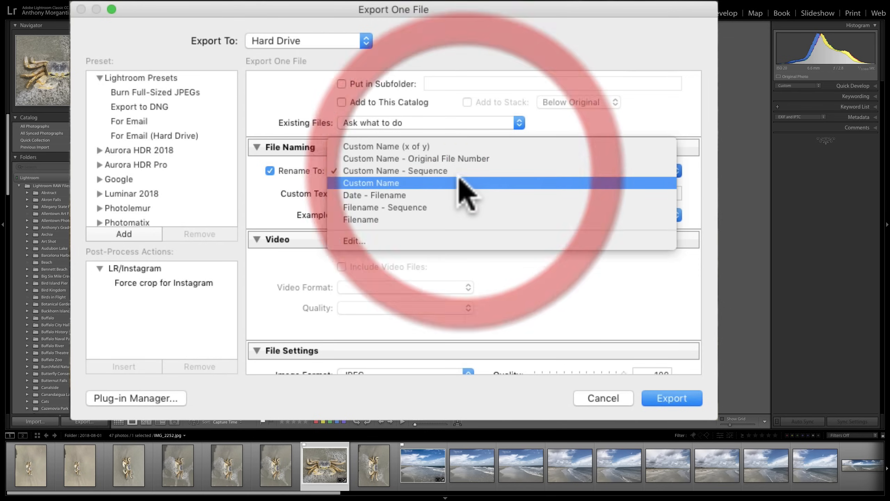
click(457, 182)
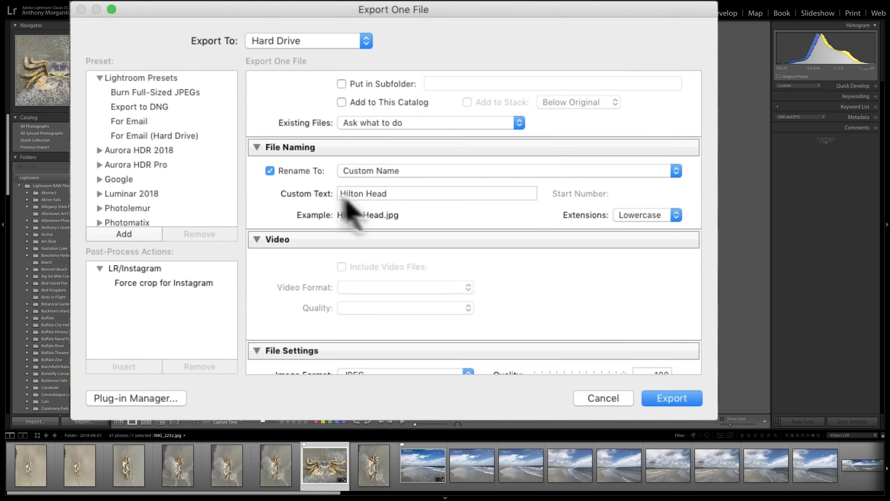
triple_click(401, 193)
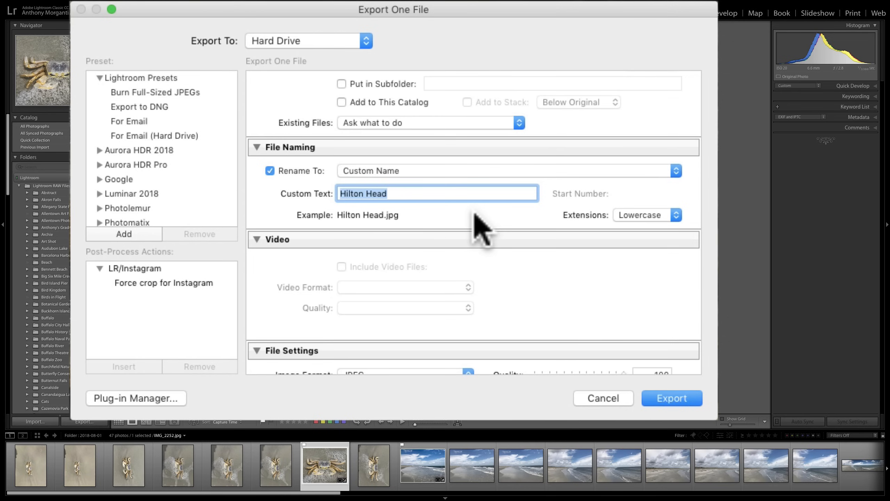
text(Crab)
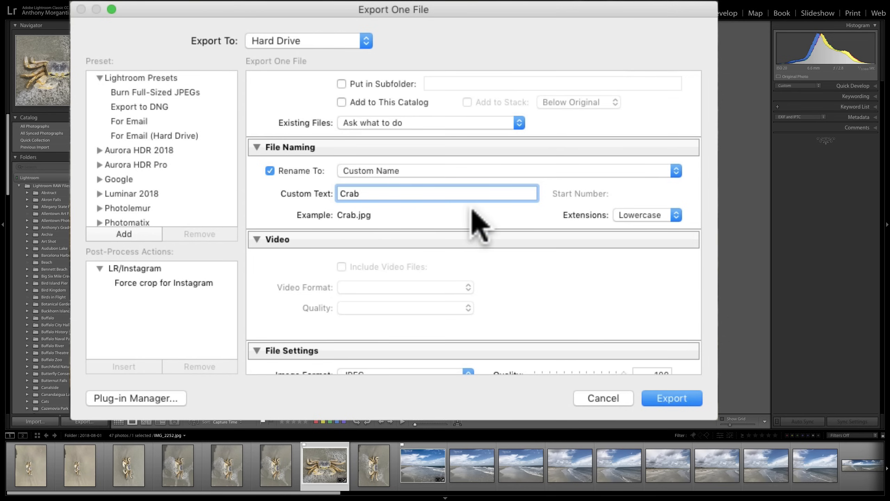
Try the Date - Filename, Filename - Sequence and Filename naming templates to compare their example names.
click(469, 171)
click(462, 183)
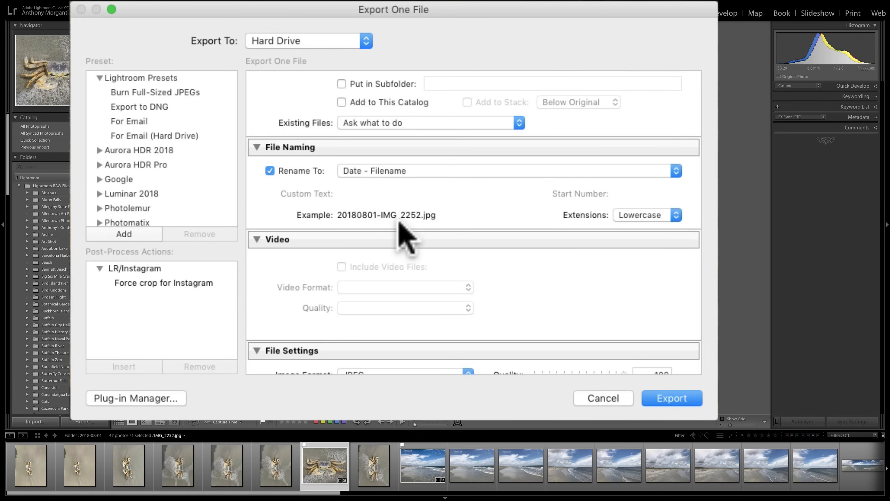
click(402, 173)
click(404, 183)
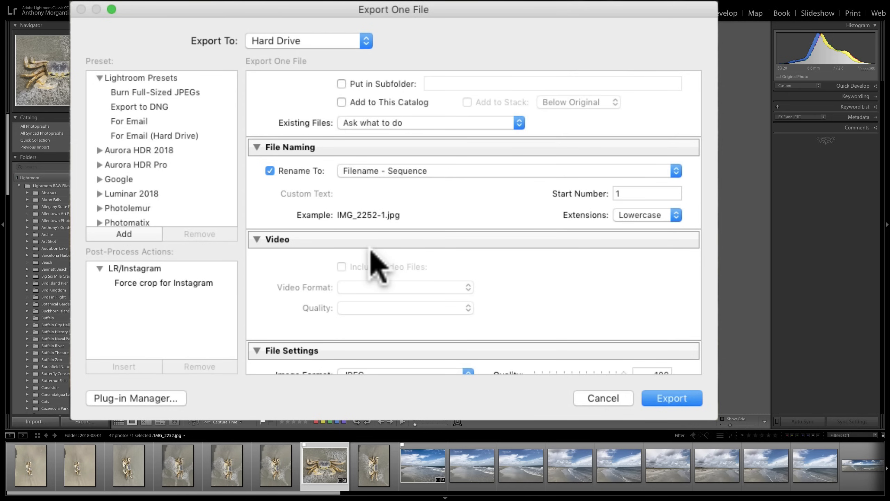
scroll(384, 221, up, 1)
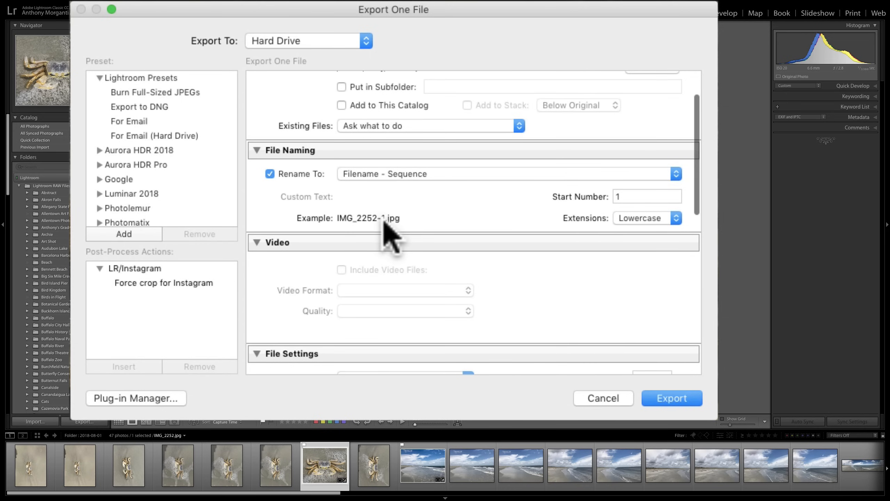
scroll(384, 220, up, 2)
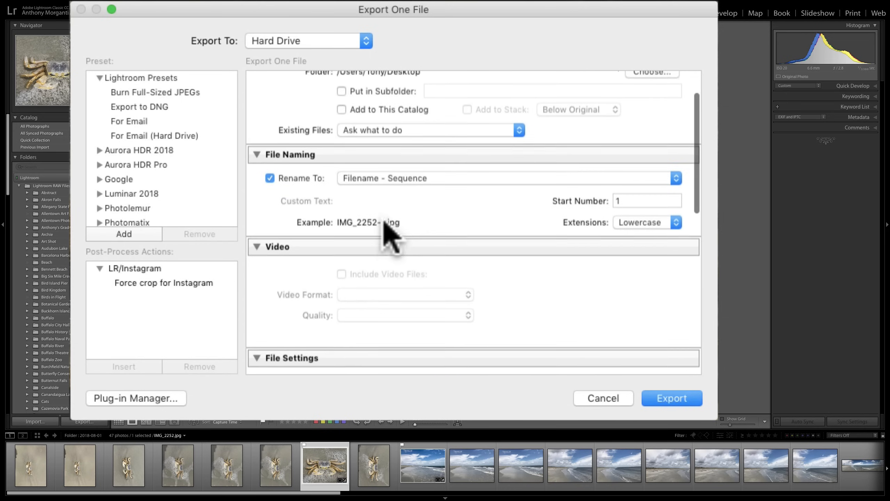
click(396, 179)
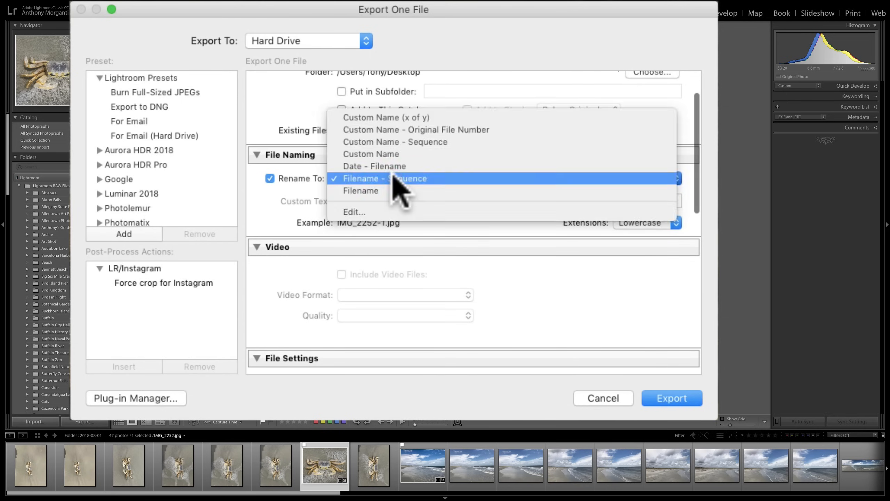
click(397, 191)
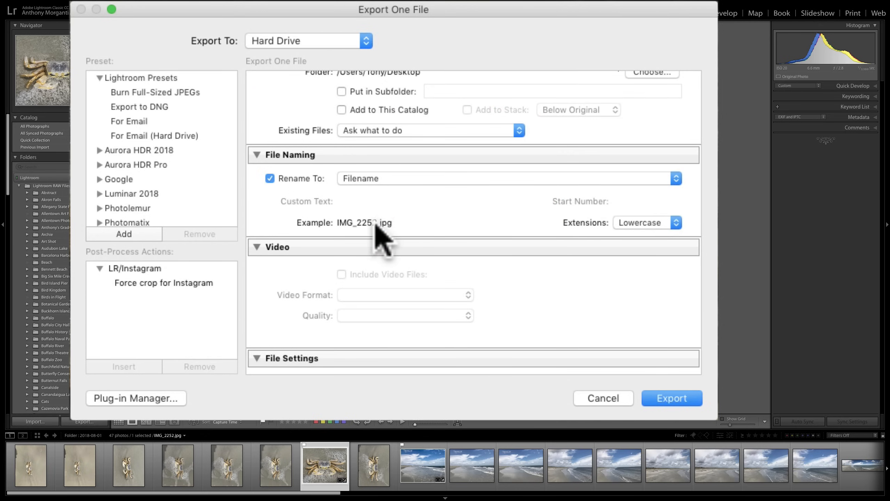
Open the Filename Template Editor and replace the Filename token with a Date (YYYYMMDD) token.
click(378, 179)
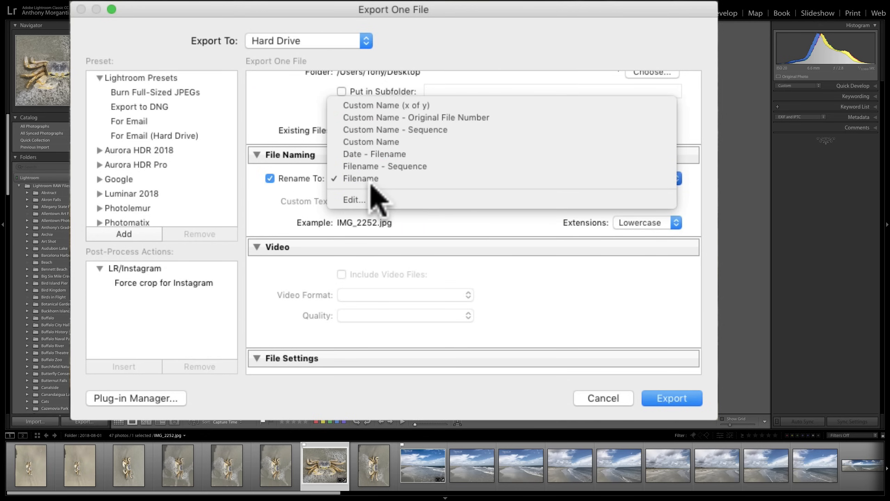
click(358, 200)
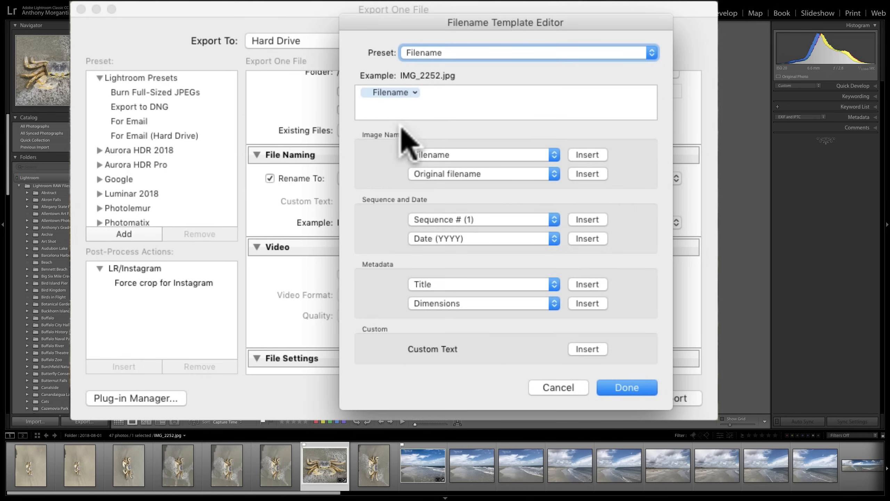
click(391, 93)
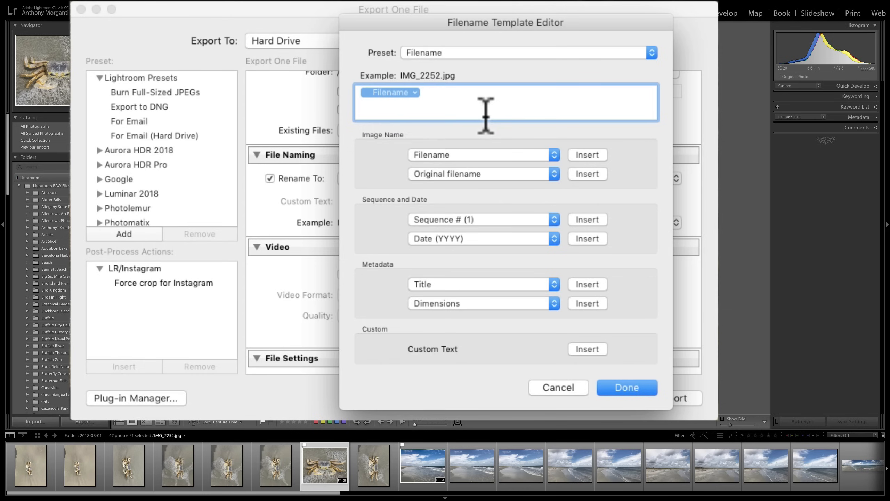
click(371, 93)
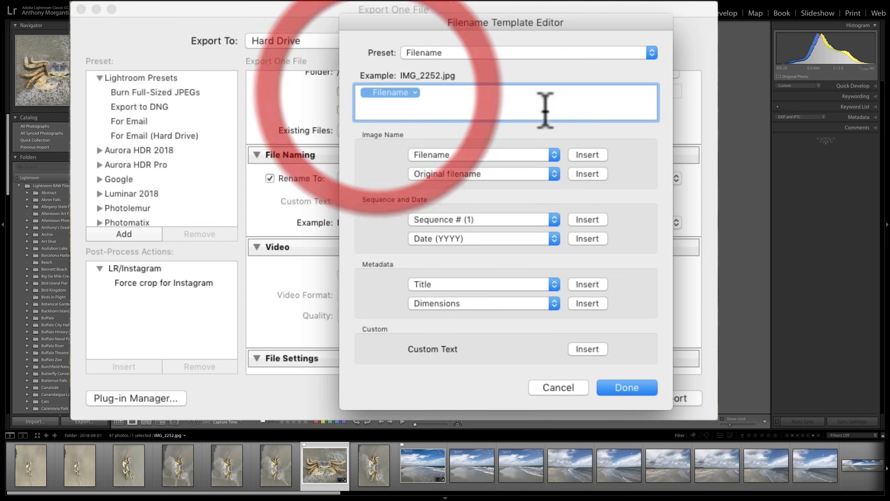
key(BackSpace)
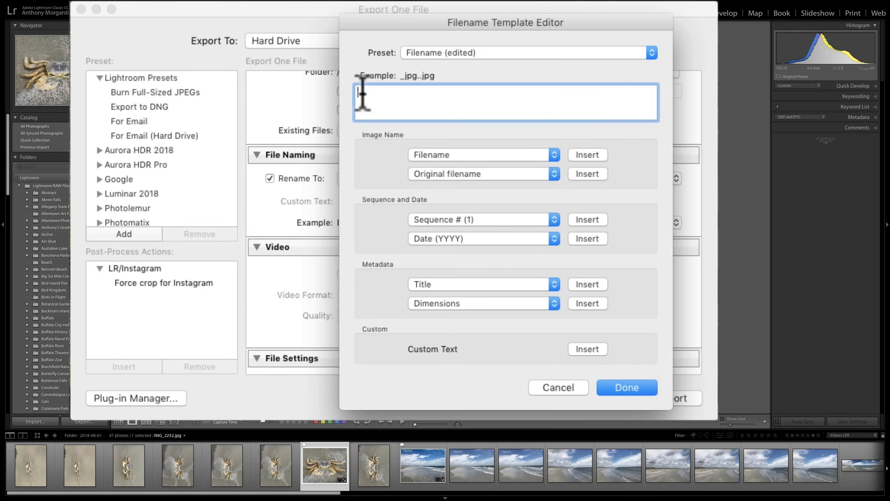
click(479, 221)
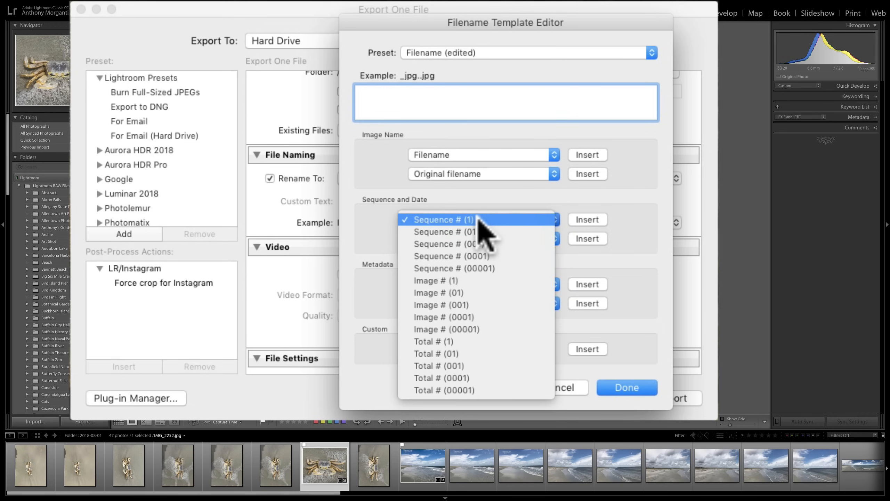
click(481, 220)
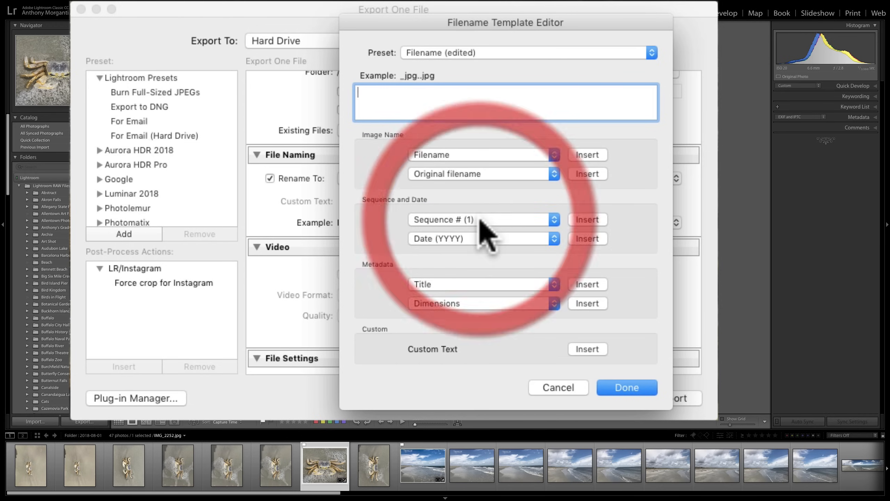
click(459, 238)
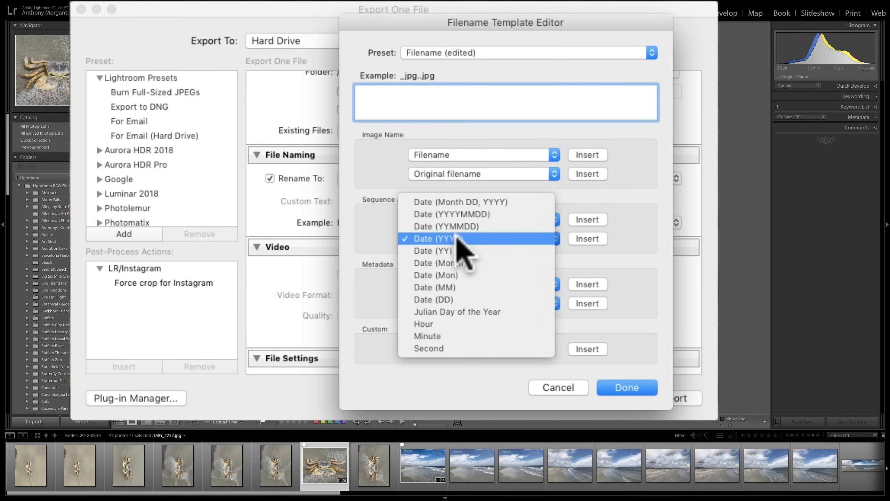
click(456, 214)
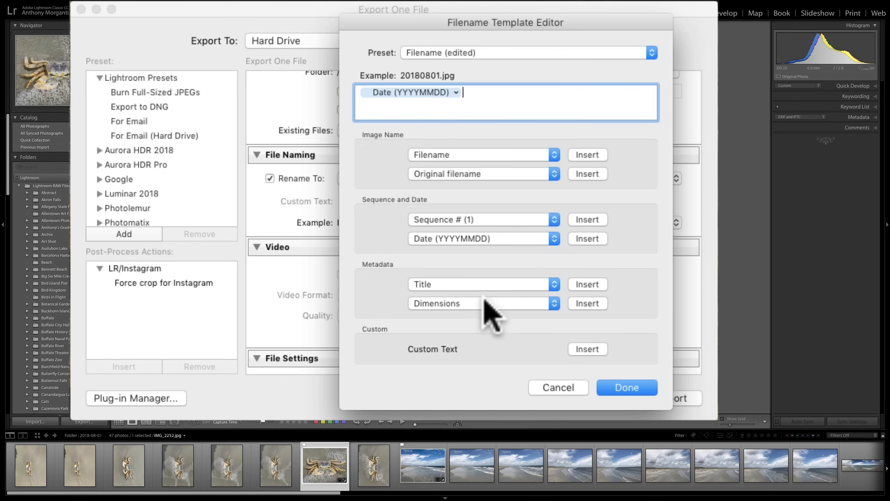
Add the Original filename token after the date in the template, and discard the template edits.
click(468, 174)
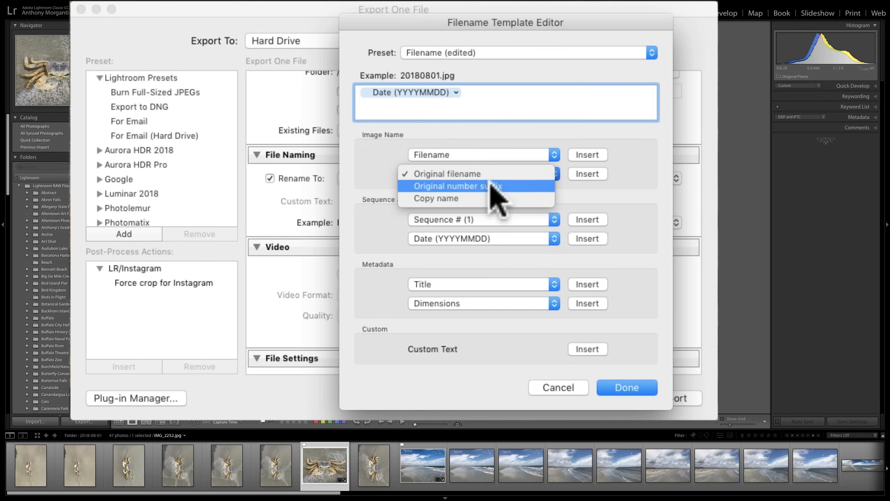
click(472, 173)
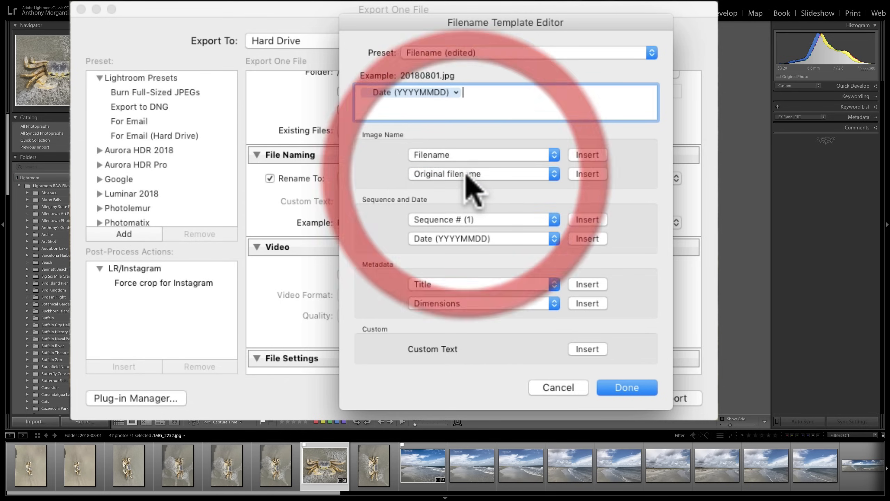
click(587, 174)
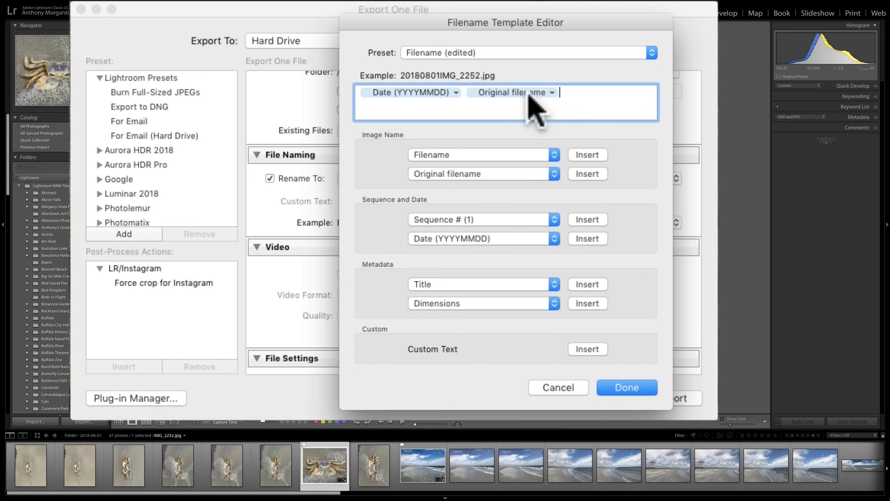
click(557, 387)
Set the exported file's naming template to Custom Name - Sequence, keeping Ask what to do for existing files.
click(424, 130)
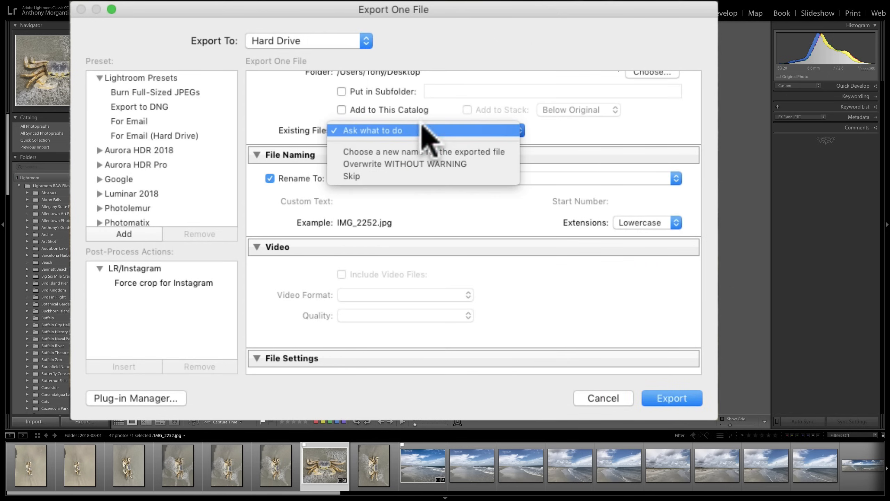
click(631, 121)
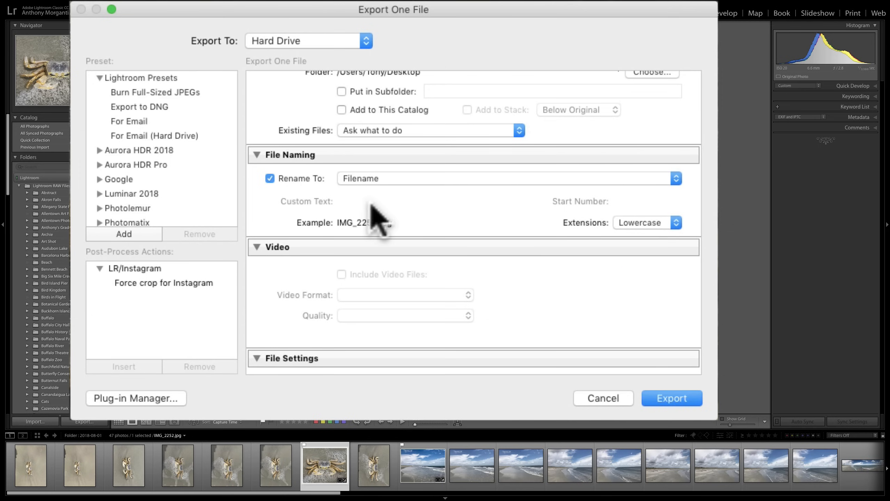
click(391, 178)
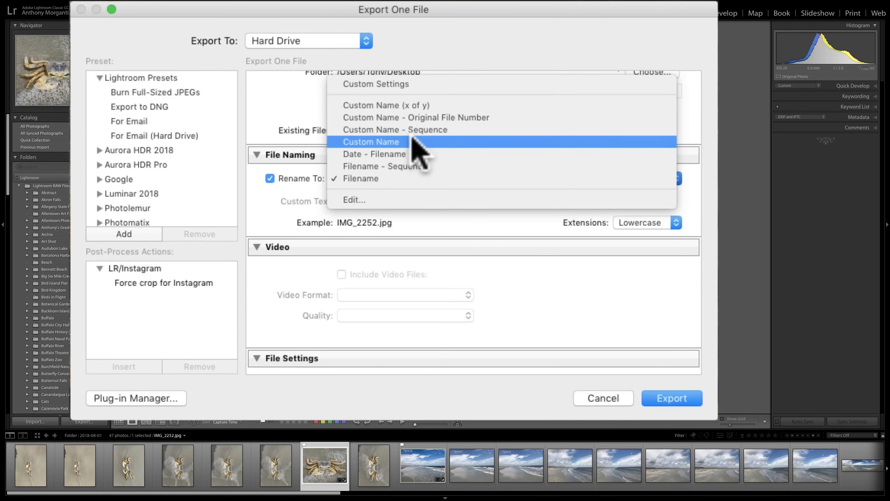
click(404, 130)
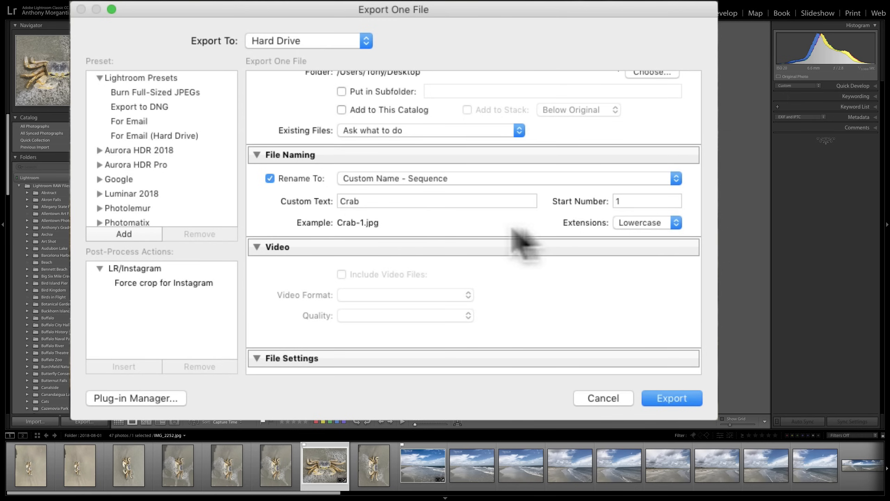
Try the Uppercase file extension and set it back to Lowercase.
click(677, 223)
click(670, 234)
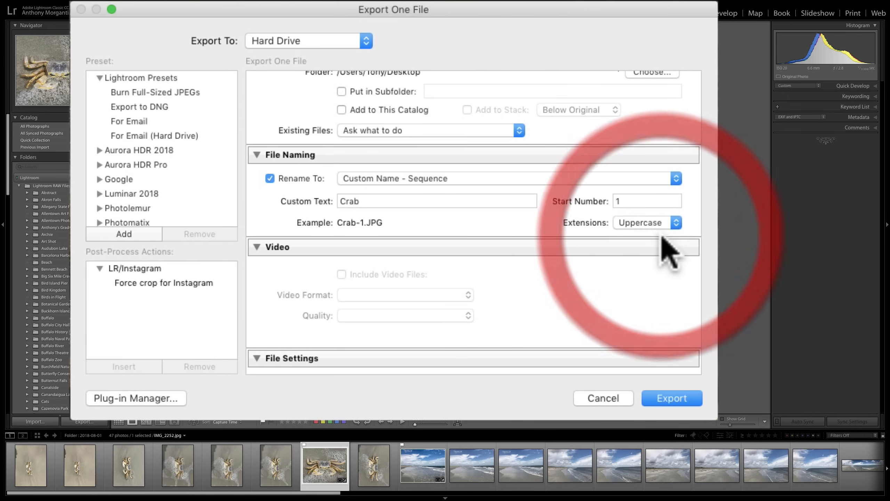
click(676, 223)
click(647, 209)
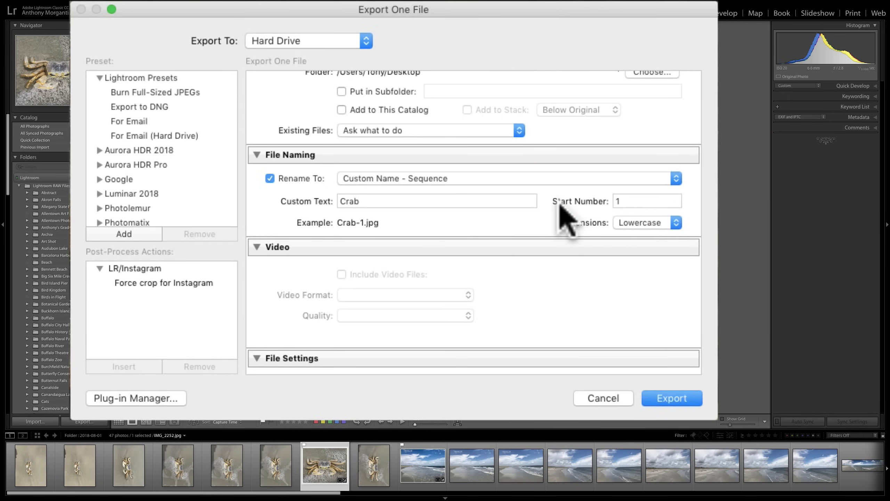
Examine the available image formats in File Settings, keeping JPEG with the quality at 100.
scroll(533, 199, down, 3)
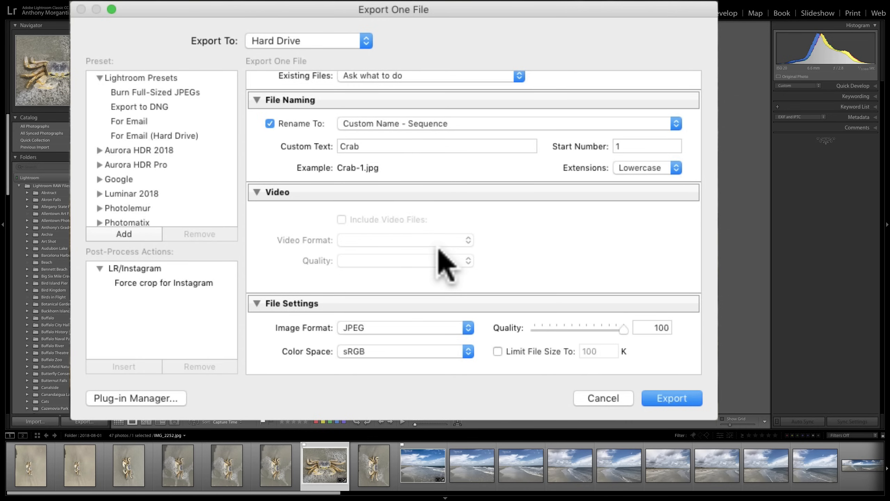
scroll(391, 278, down, 5)
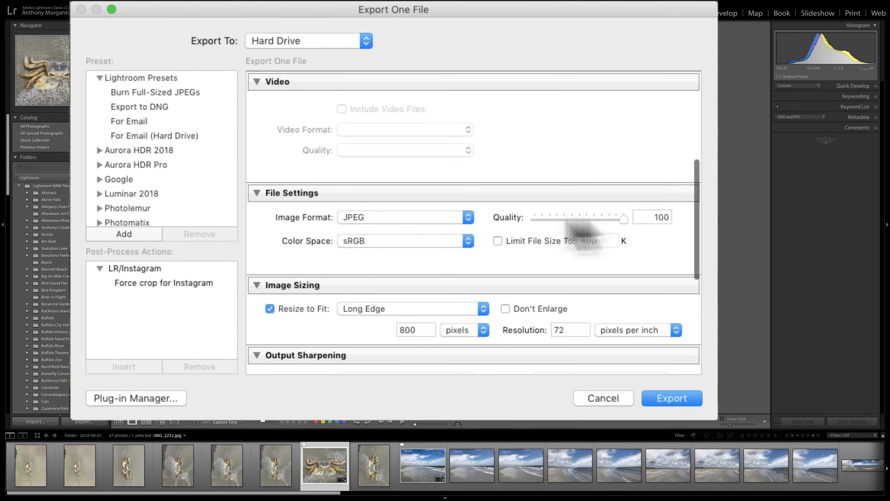
scroll(359, 195, down, 1)
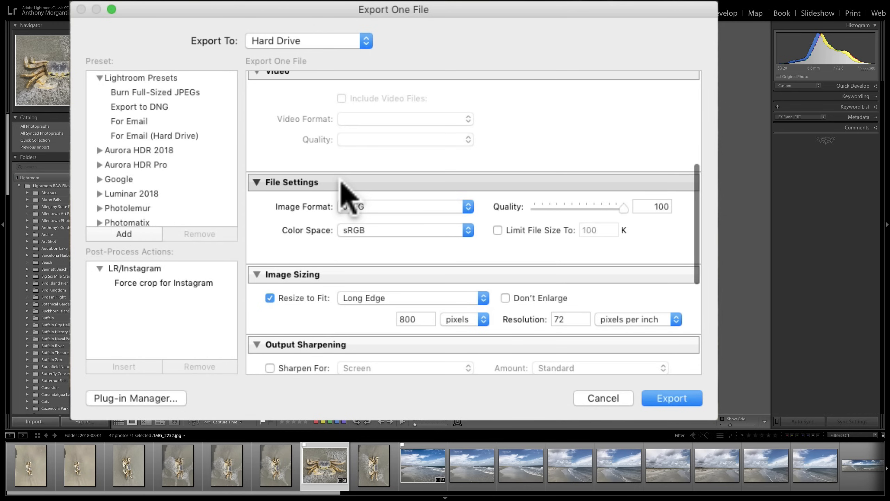
scroll(342, 183, down, 1)
scroll(345, 193, up, 5)
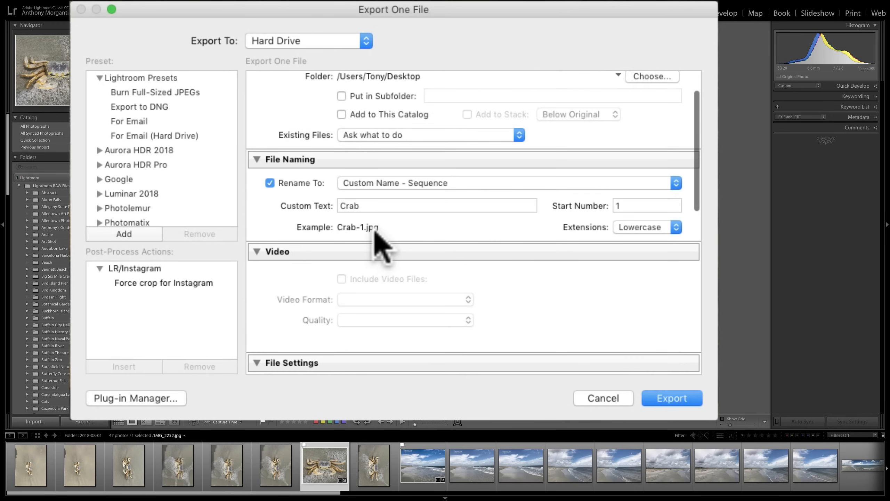
scroll(378, 243, down, 2)
scroll(378, 246, down, 3)
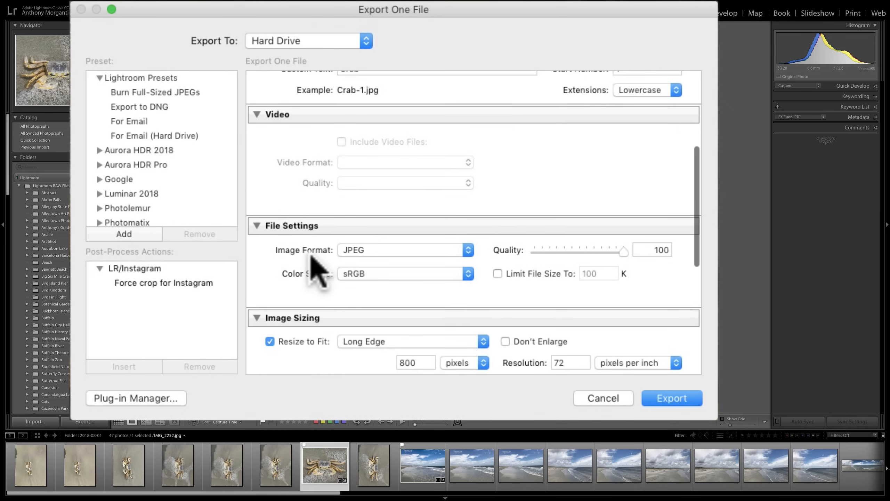
click(468, 250)
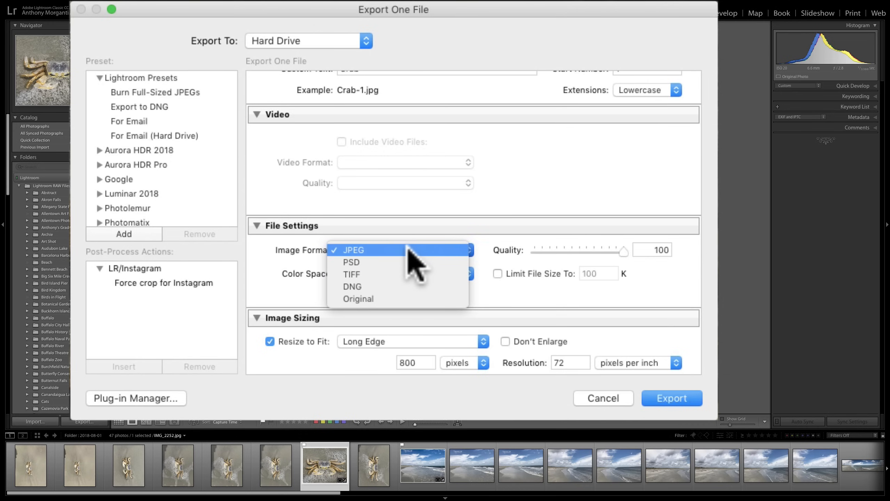
click(372, 250)
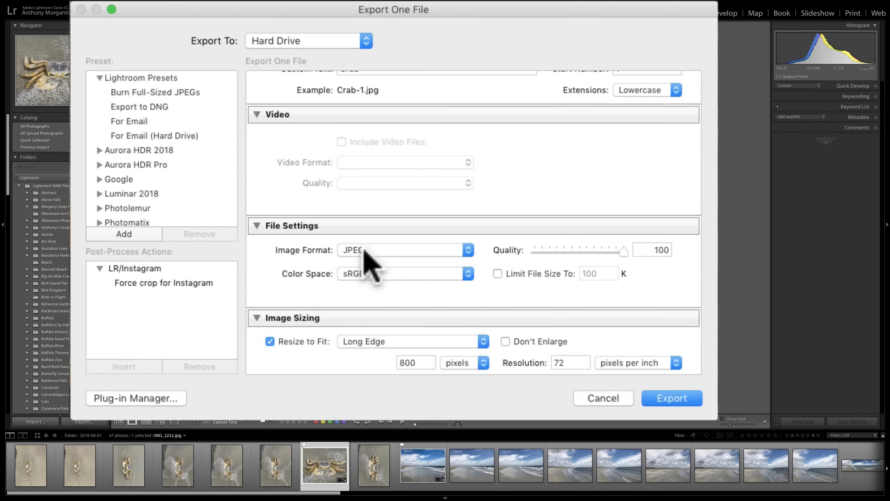
mouse_move(623, 252)
mouse_down()
mouse_move(571, 251)
mouse_move(627, 257)
mouse_up()
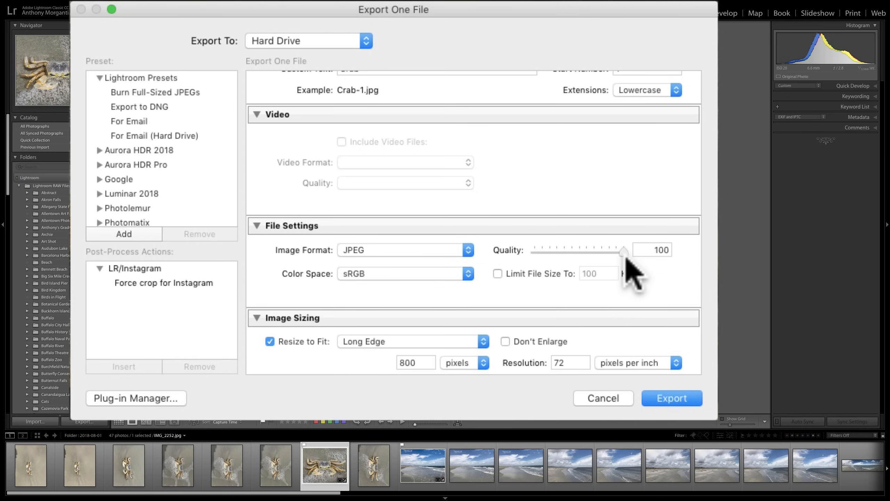
mouse_move(626, 255)
mouse_down()
mouse_move(561, 254)
mouse_move(675, 269)
mouse_move(626, 266)
mouse_up()
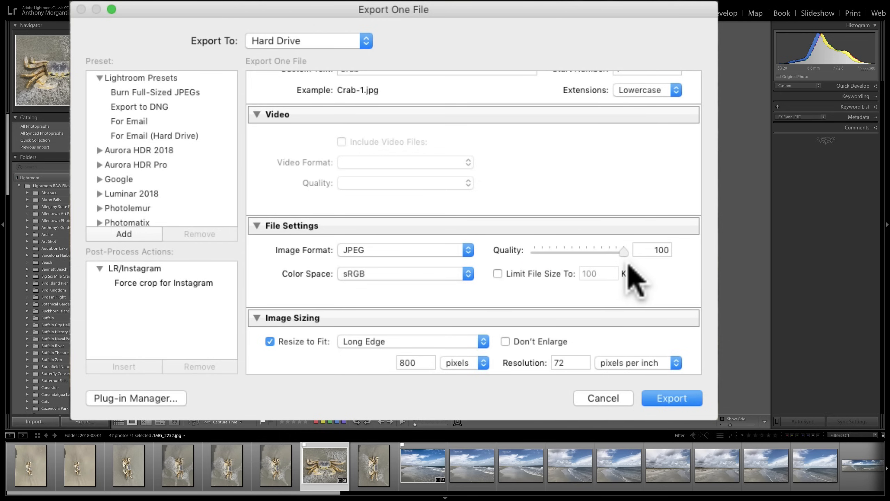
Try the ProPhoto RGB color space for the exported file and set it back to sRGB.
scroll(660, 251, down, 3)
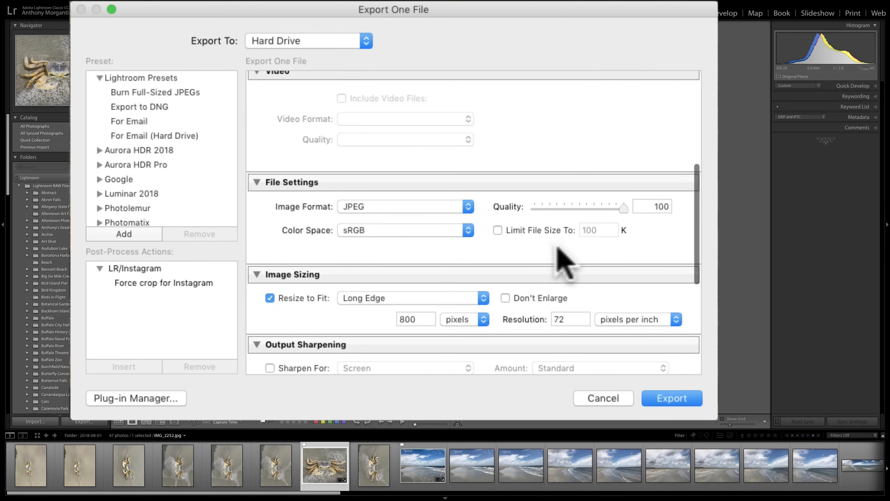
click(468, 230)
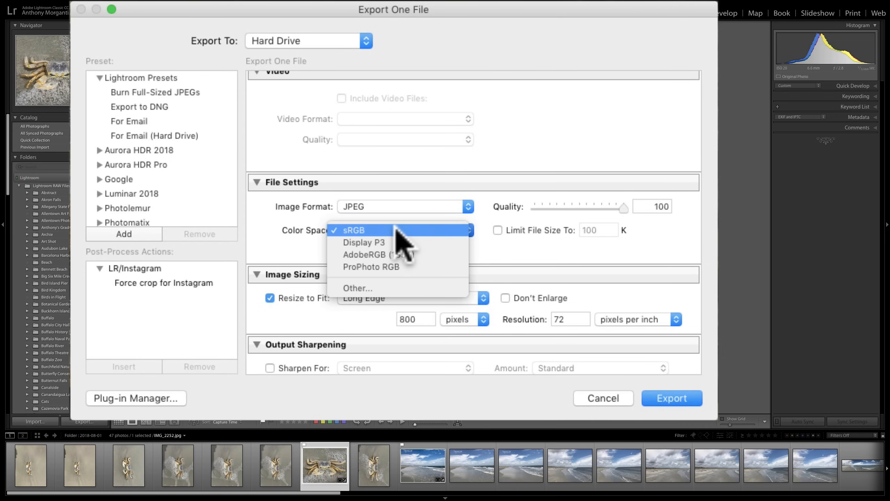
click(402, 266)
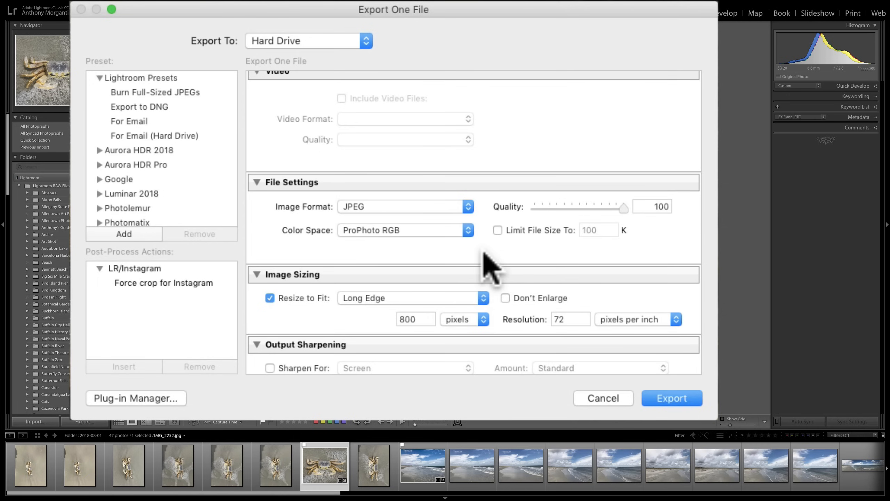
click(470, 229)
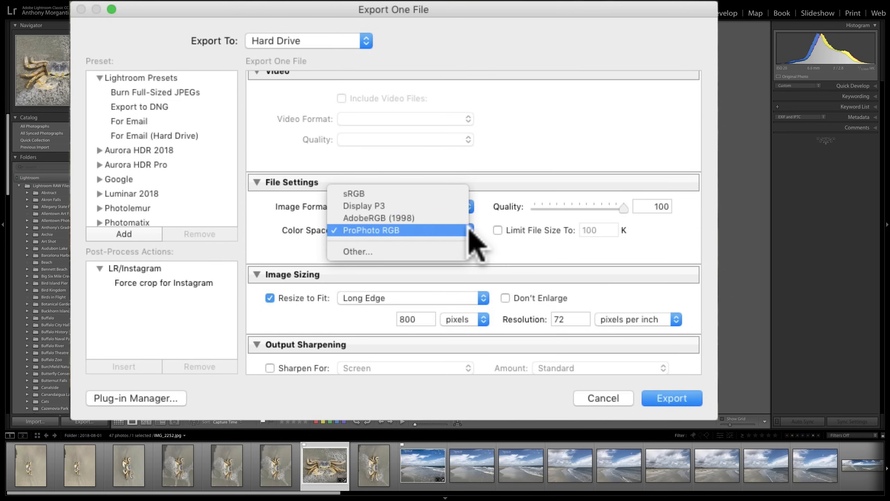
click(383, 193)
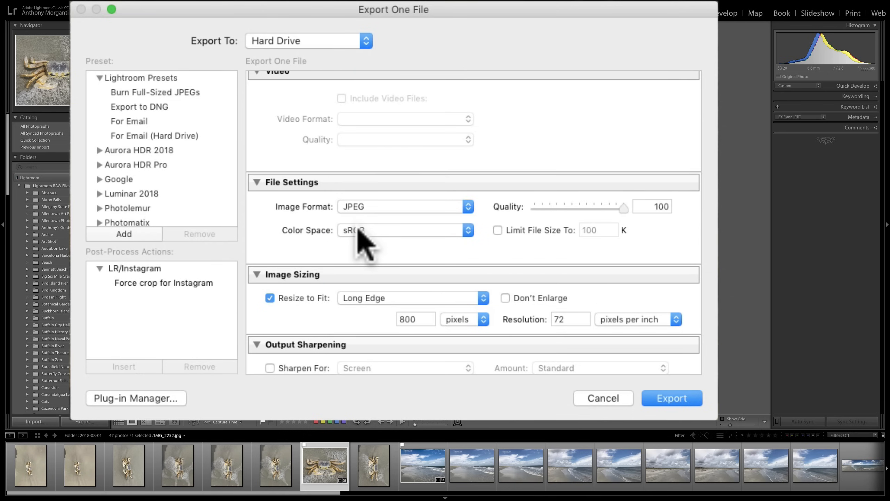
Open the list of other color profiles and close it without choosing any.
click(469, 231)
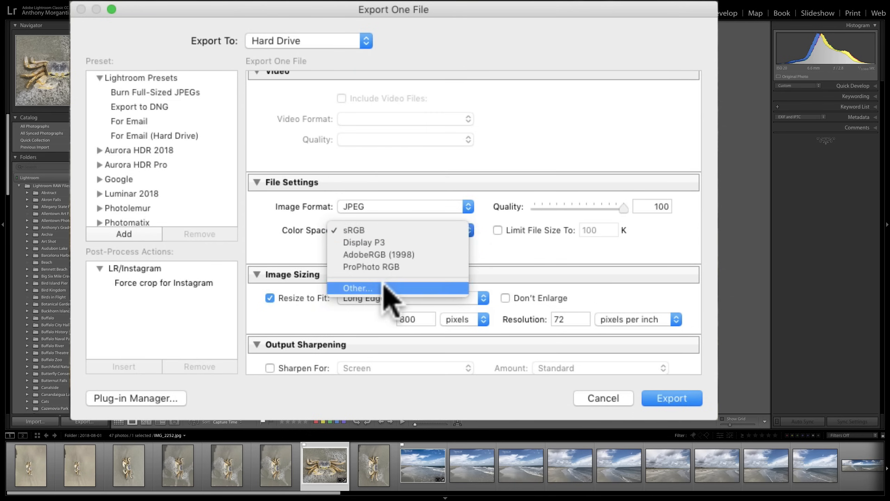
click(359, 288)
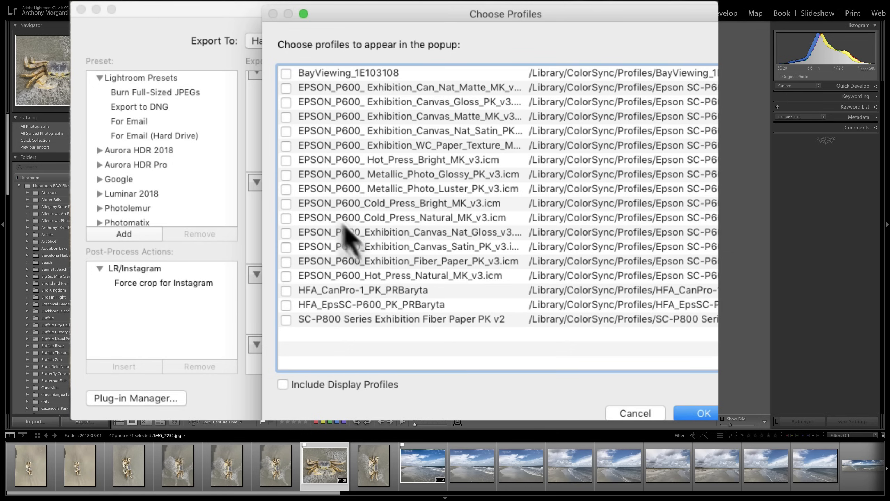
click(628, 413)
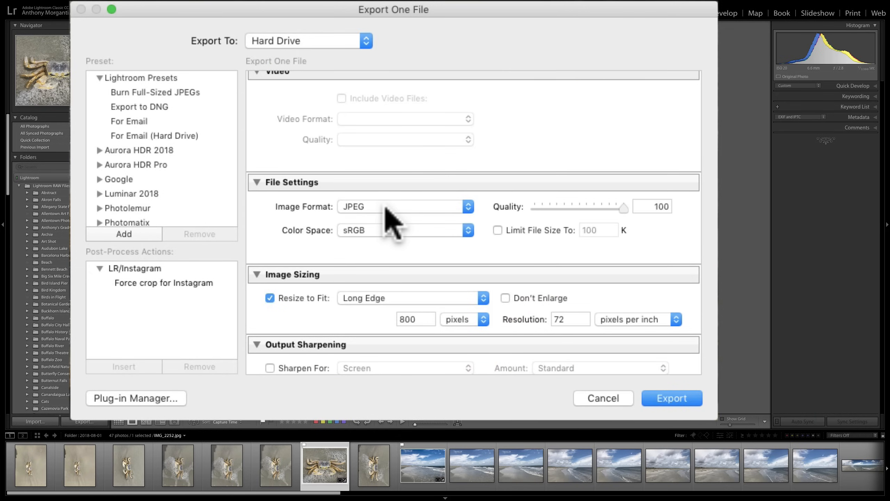
Keep sRGB as the color space, and try limiting the file size to 100 K before turning the limit off again.
scroll(391, 218, up, 3)
scroll(387, 216, down, 6)
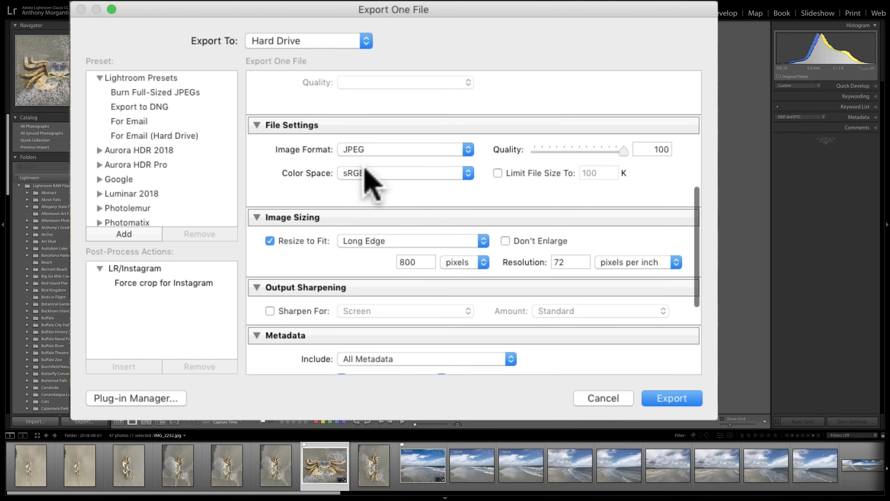
click(385, 173)
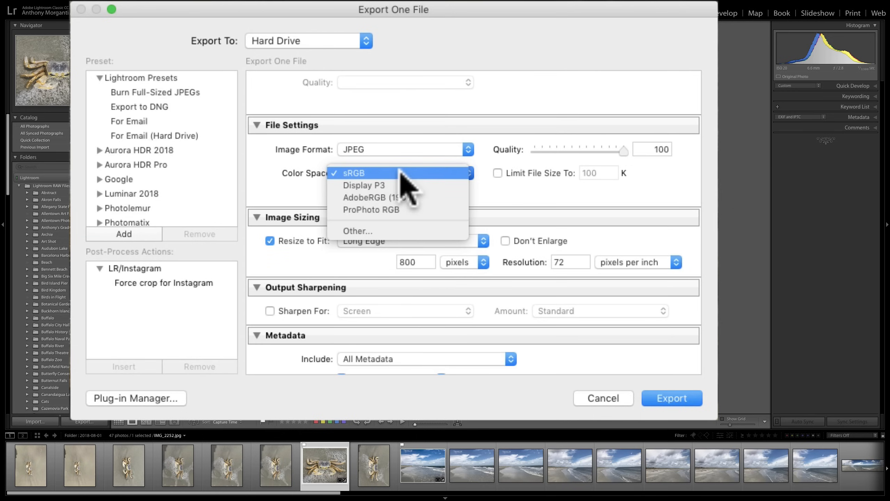
click(400, 171)
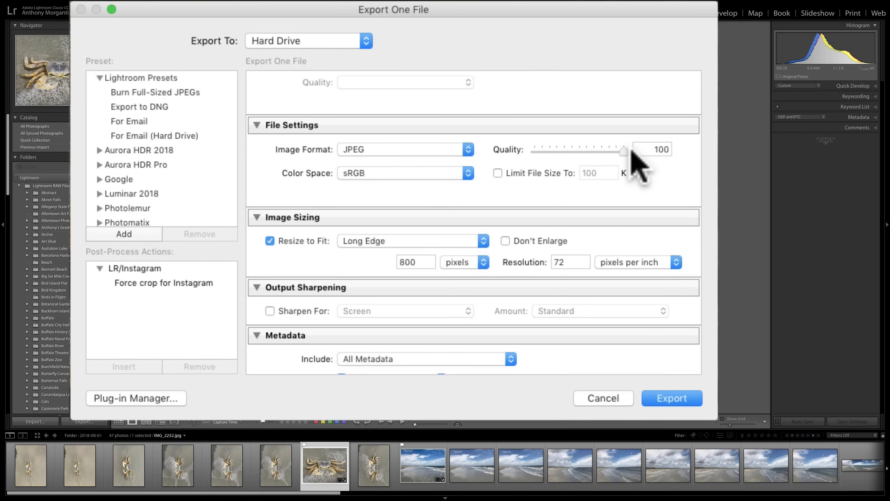
click(497, 173)
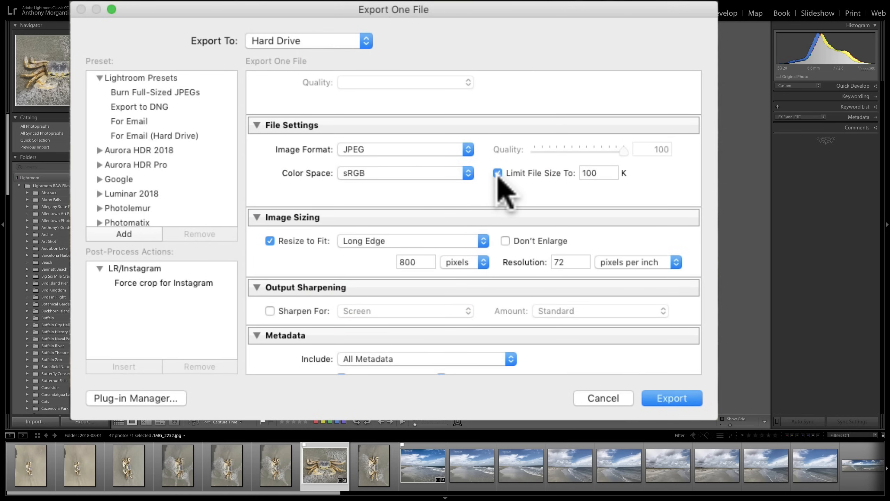
click(497, 172)
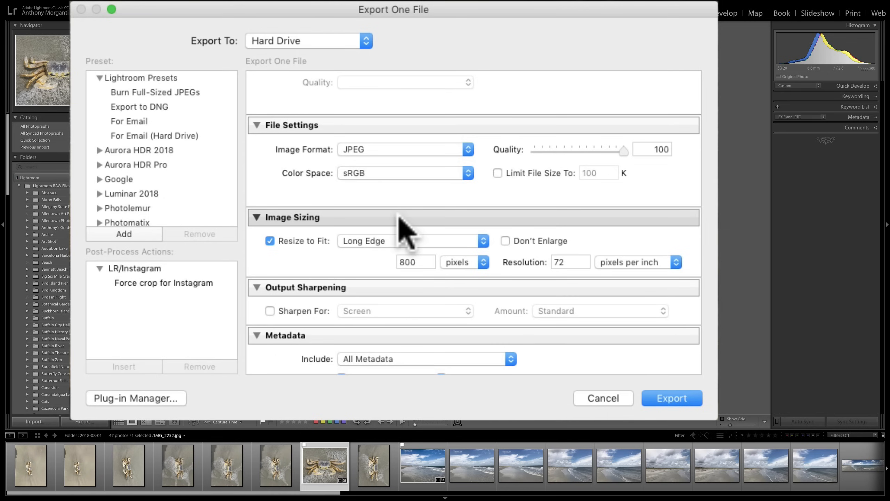
Resize the exported image to fit a long edge of 1080 pixels.
scroll(398, 216, down, 2)
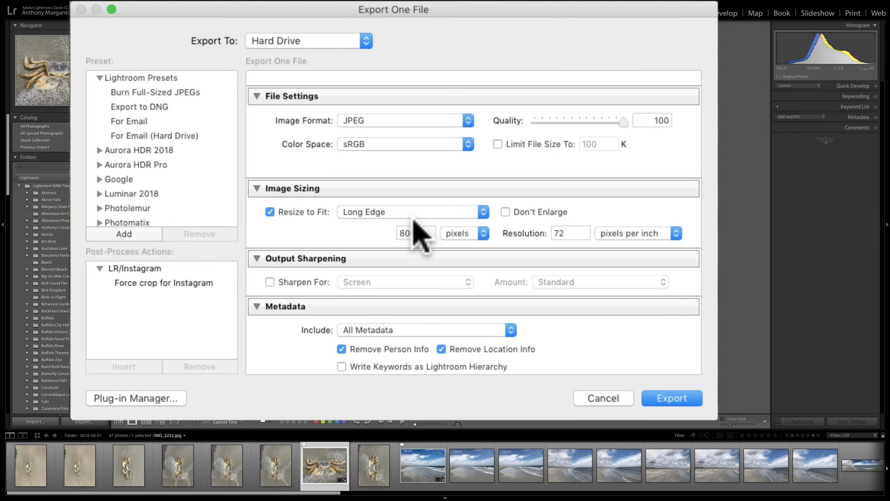
click(446, 212)
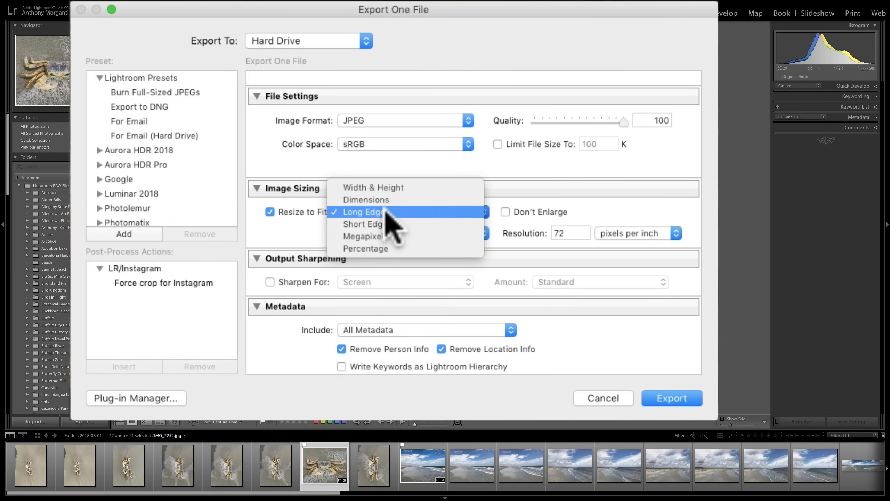
click(389, 212)
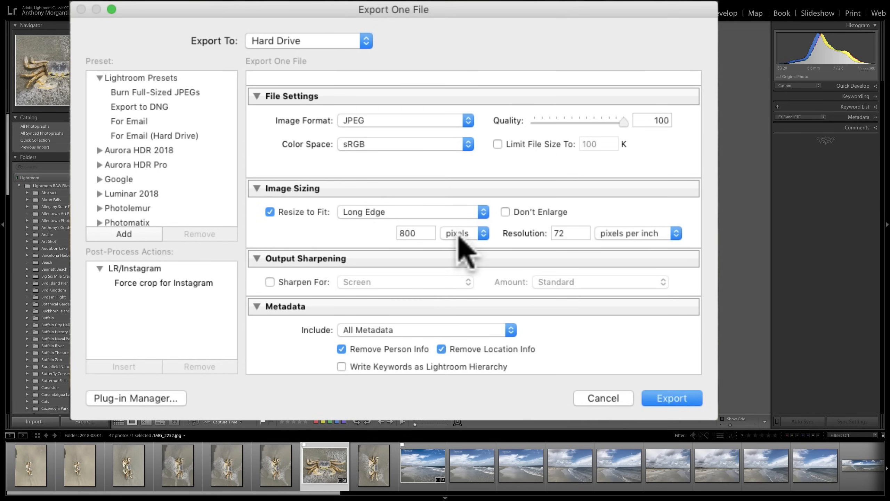
click(415, 233)
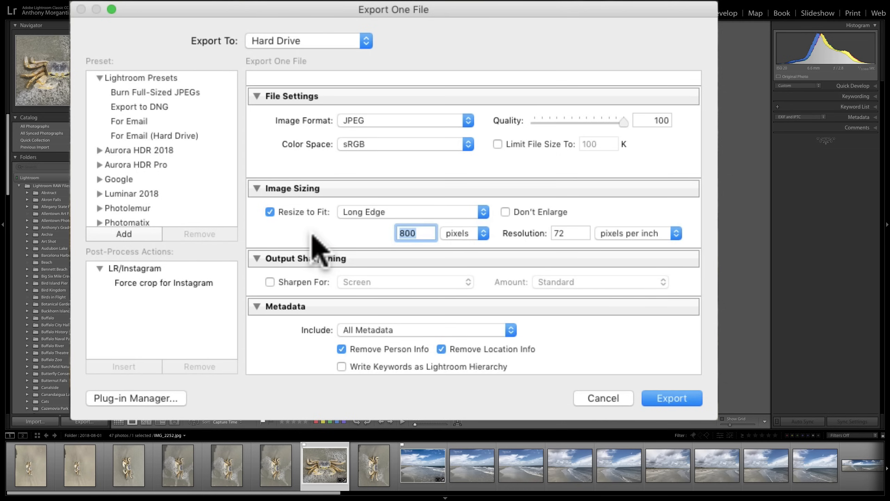
text(1080)
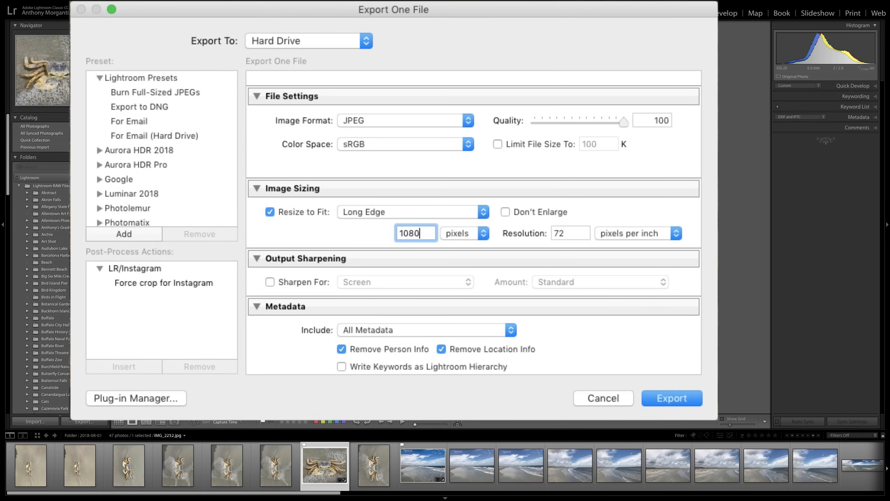
click(327, 236)
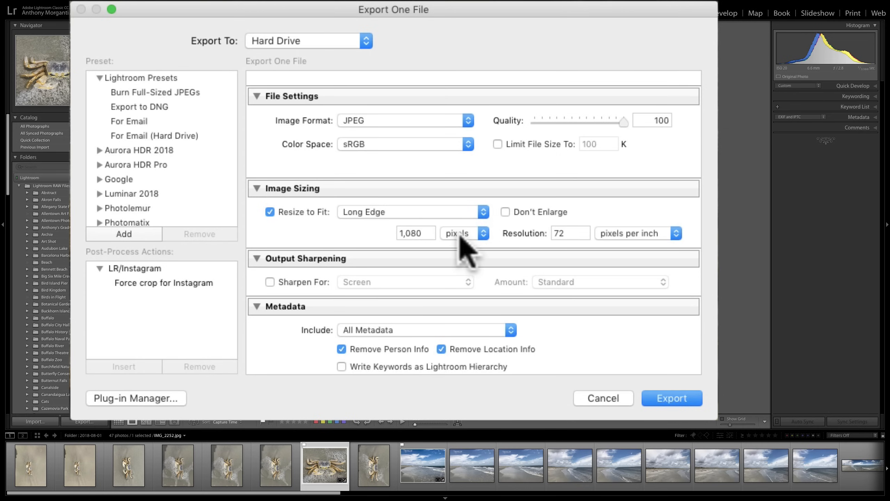
Try the Width & Height and Dimensions modes for resizing the exported image.
click(484, 213)
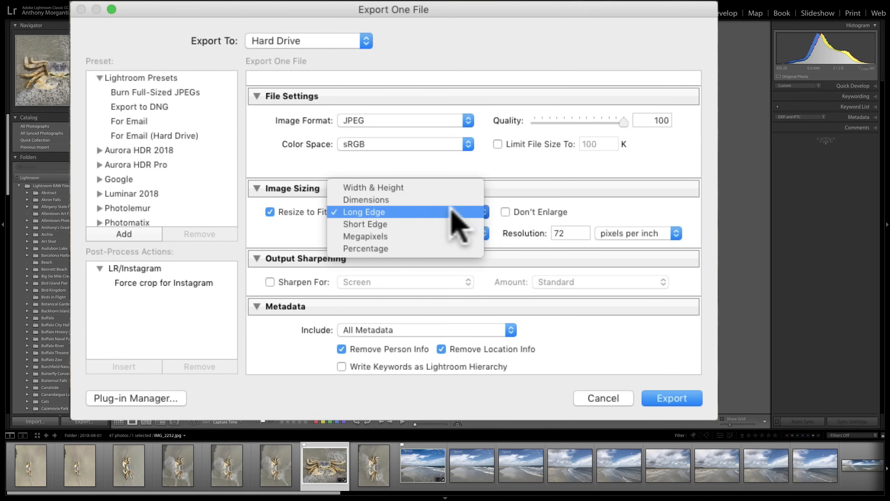
click(408, 188)
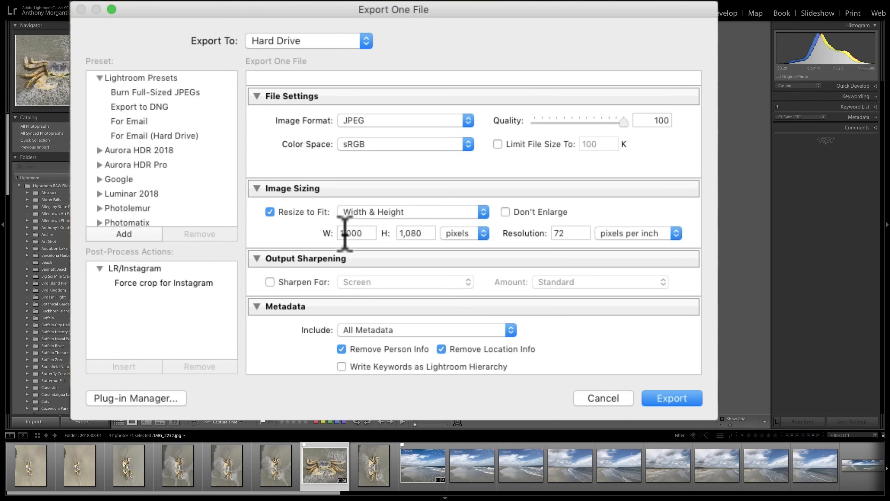
click(437, 212)
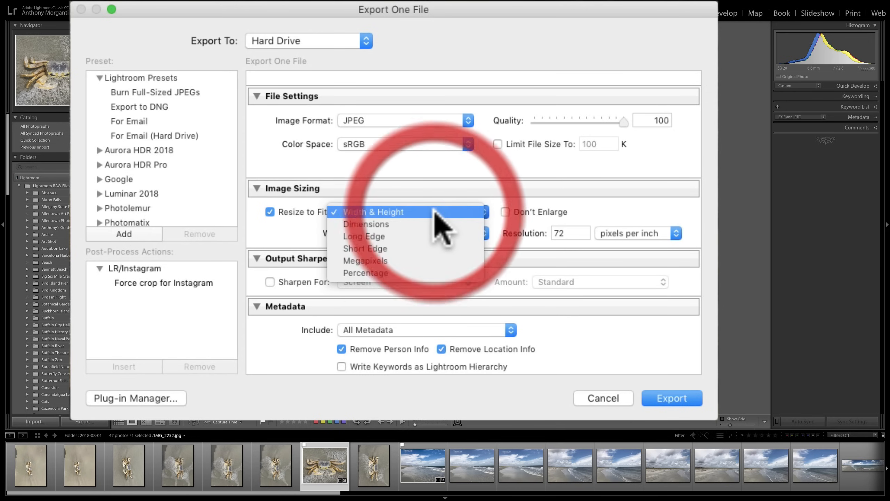
click(437, 212)
click(437, 211)
click(431, 224)
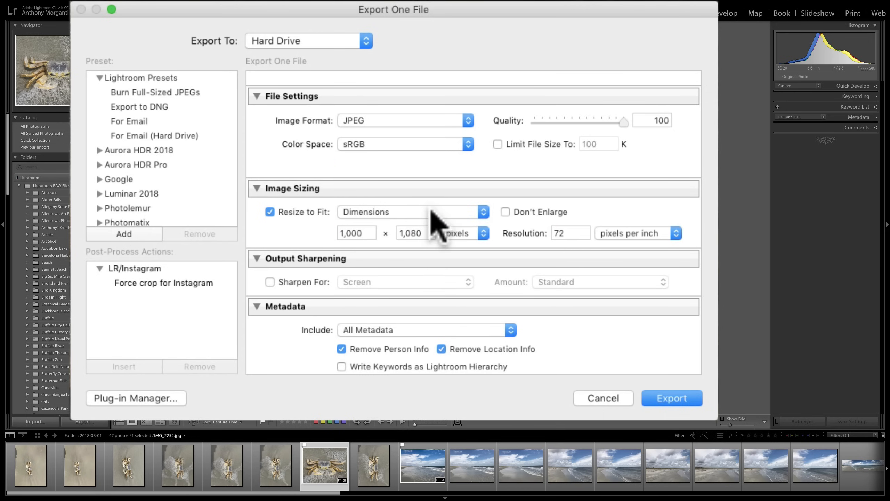
Switch the resize mode through Long Edge and Short Edge to Megapixels.
click(431, 211)
click(431, 225)
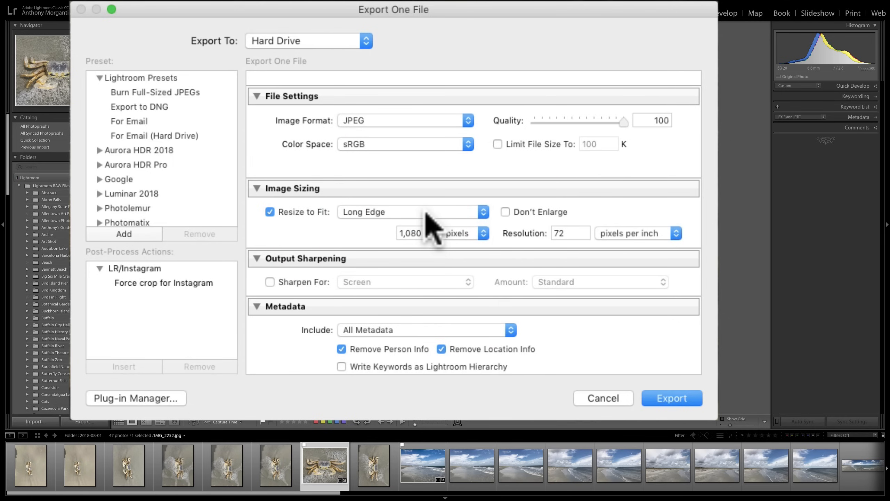
click(433, 211)
click(432, 225)
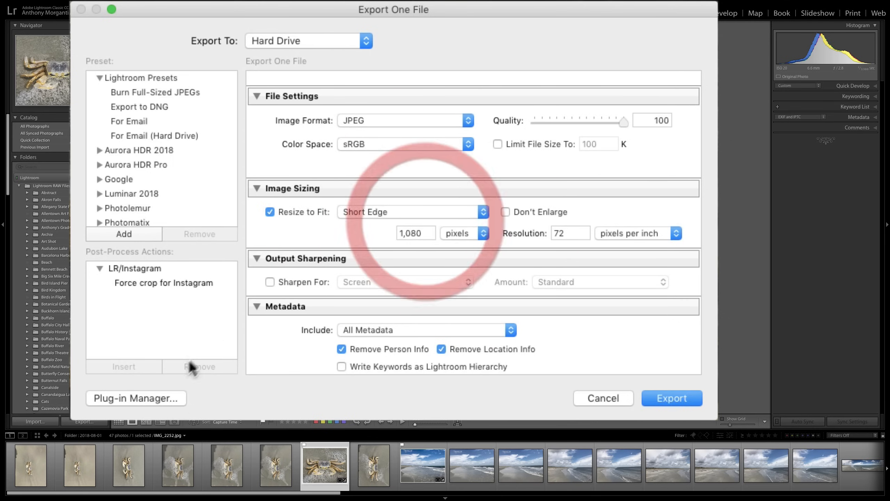
click(376, 212)
click(366, 224)
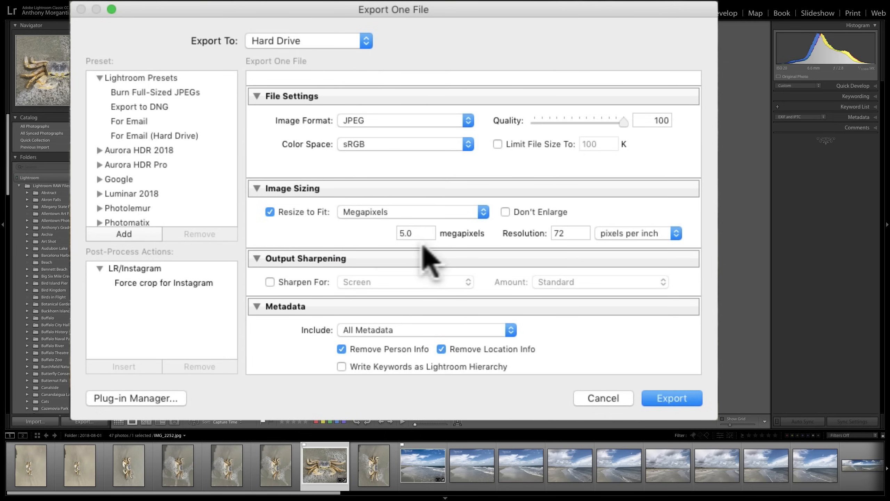
Try Percentage as the resize mode and return to Long Edge at 1,080 pixels.
click(420, 212)
click(421, 235)
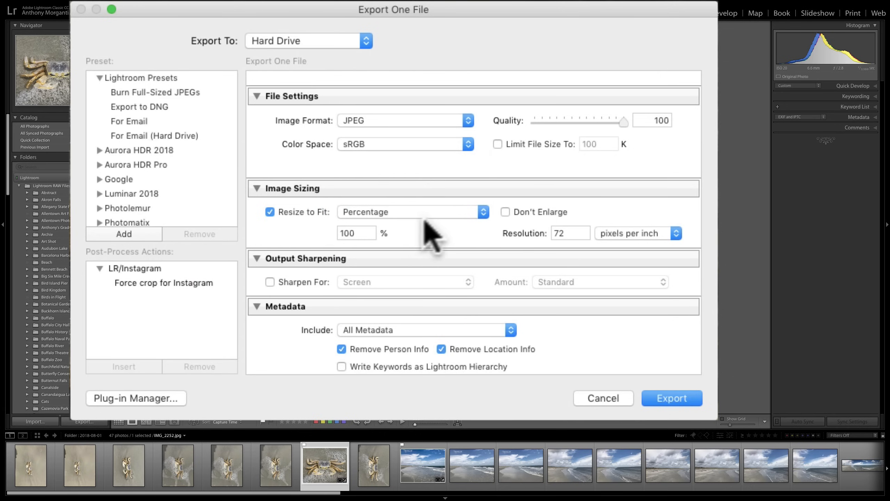
click(417, 212)
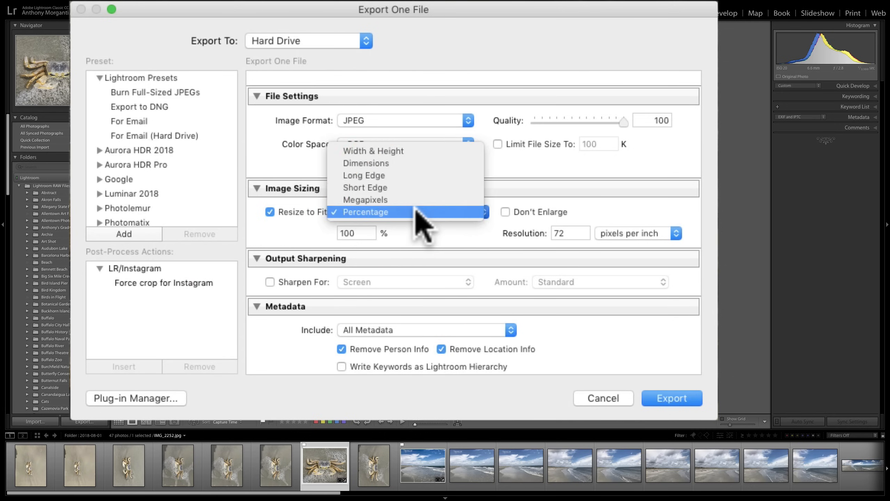
click(377, 175)
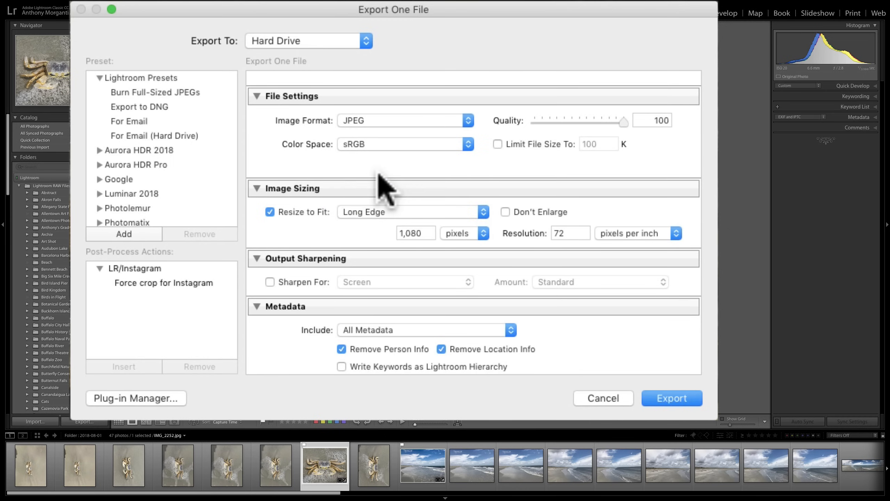
click(428, 234)
click(429, 234)
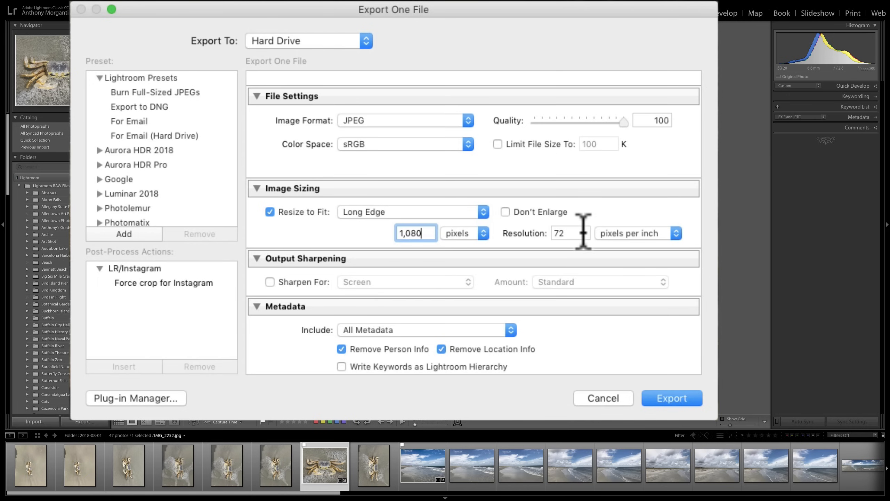
Try a resolution of 1000 pixels per inch for the exported image and return it to 72.
click(557, 233)
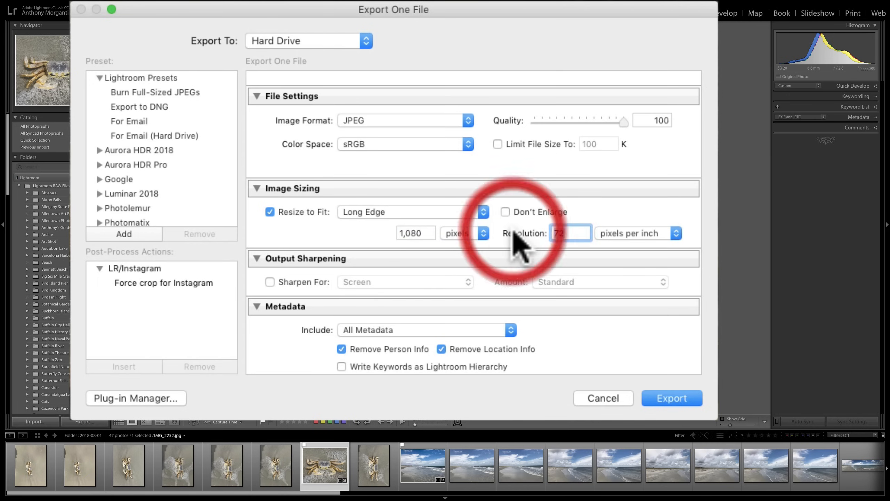
text(1)
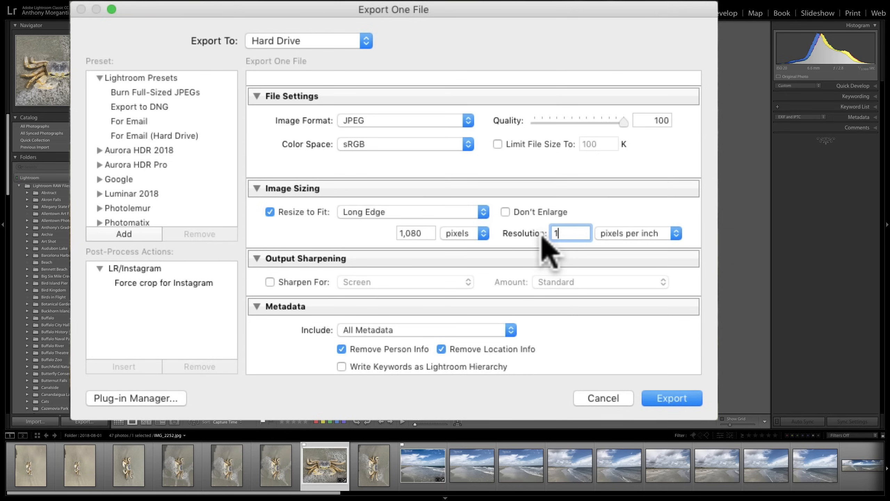
text(000)
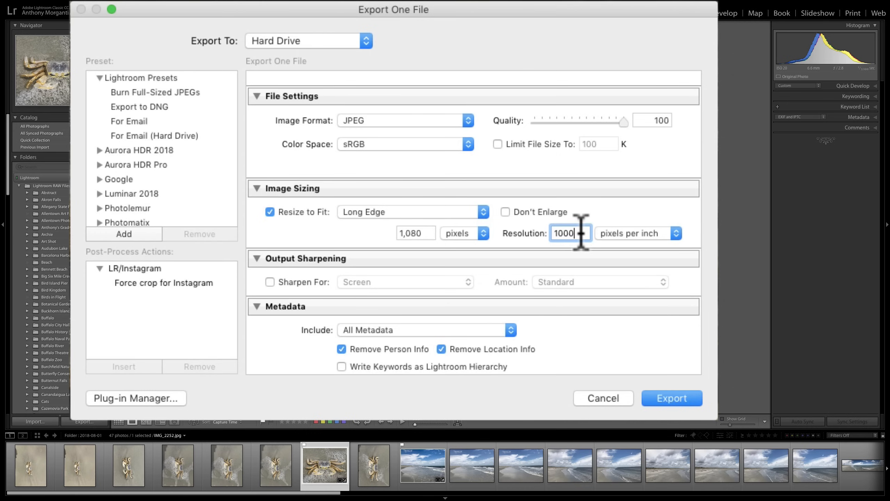
click(520, 233)
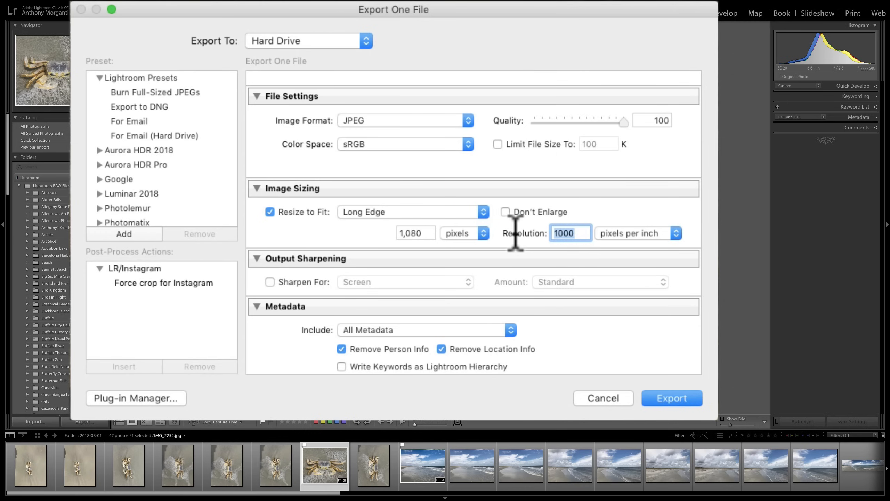
text(72)
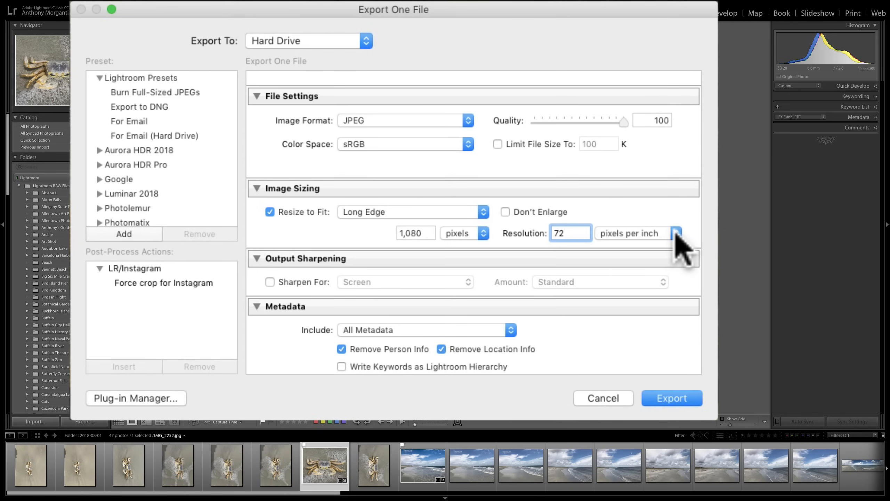
Try pixels per cm as the resolution unit, and return to 72 pixels per inch.
click(675, 234)
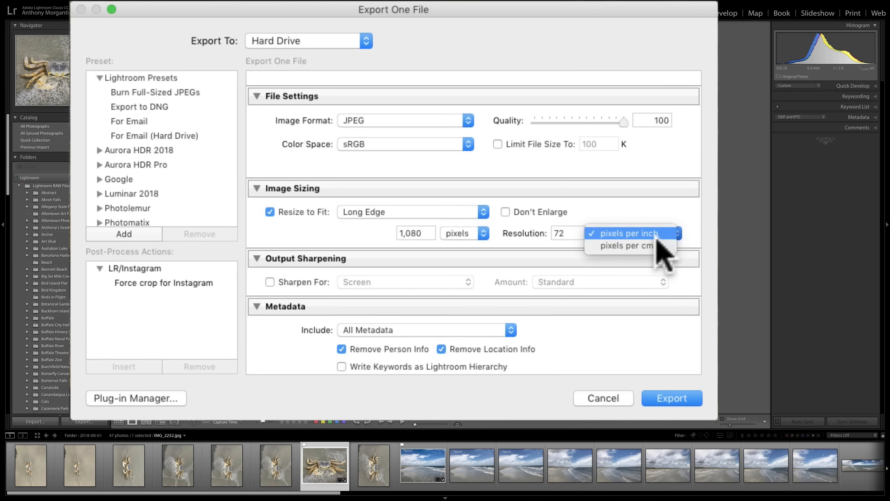
click(645, 246)
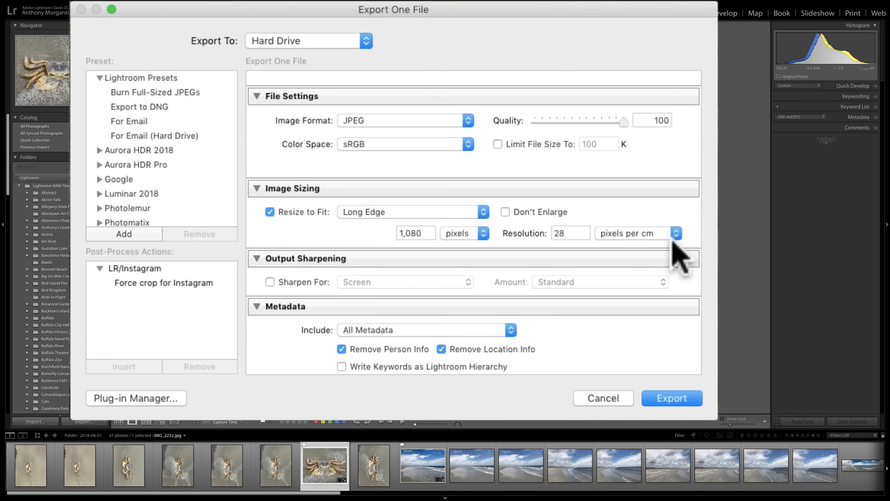
click(666, 233)
click(652, 221)
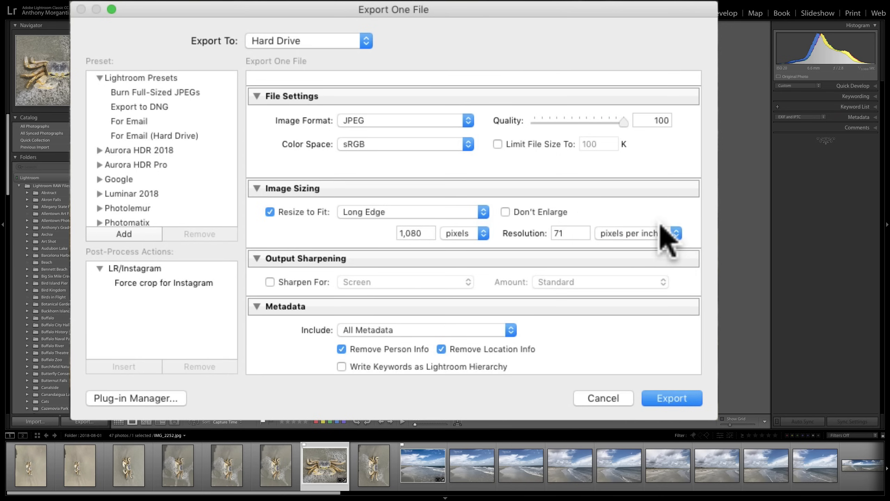
double_click(572, 233)
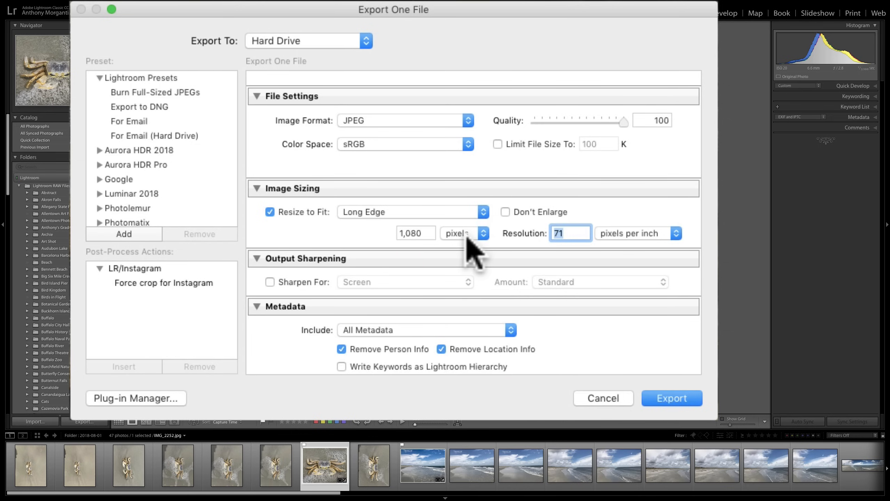
text(7)
click(523, 243)
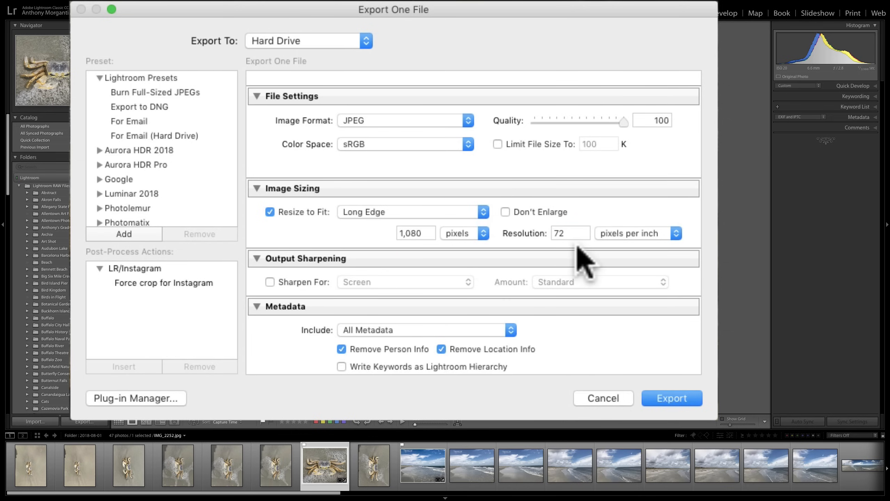
Try resolutions of 300 and 360 pixels per inch for the exported image.
double_click(564, 234)
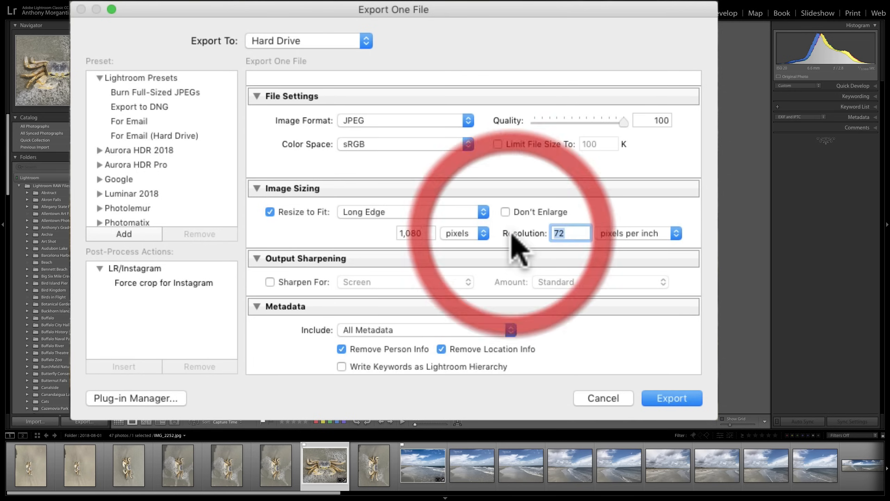
text(300)
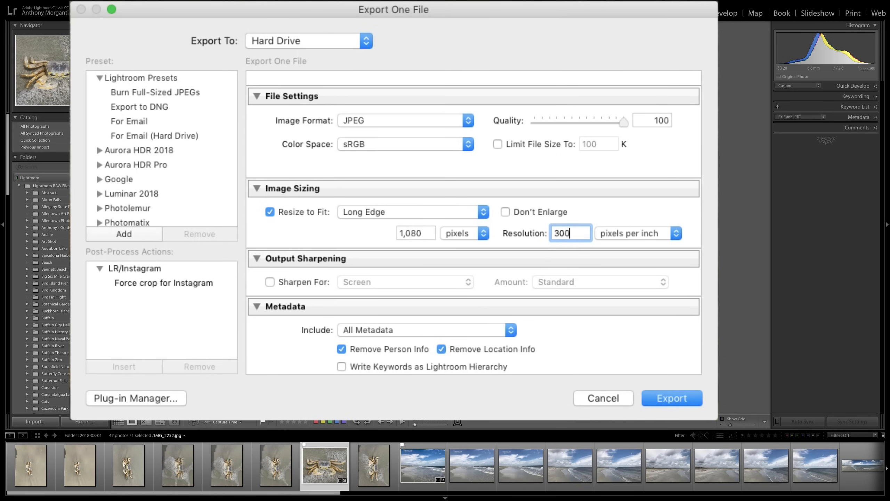
click(526, 240)
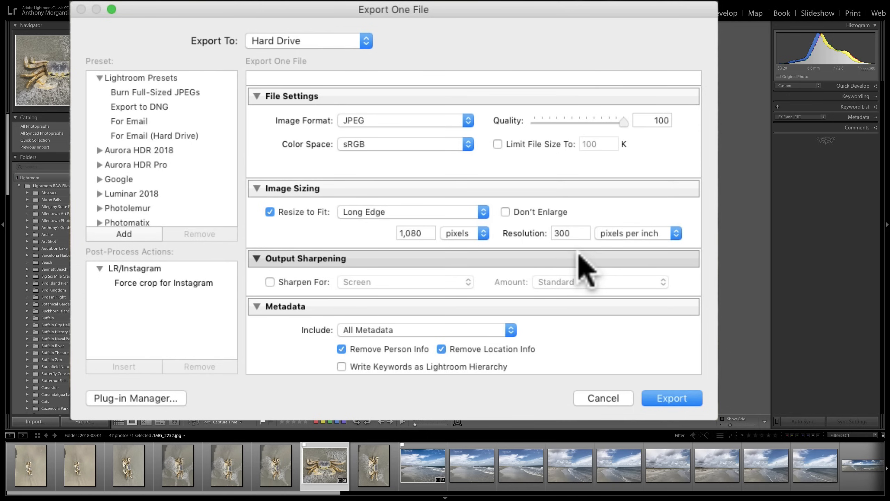
double_click(580, 234)
text(360)
click(531, 246)
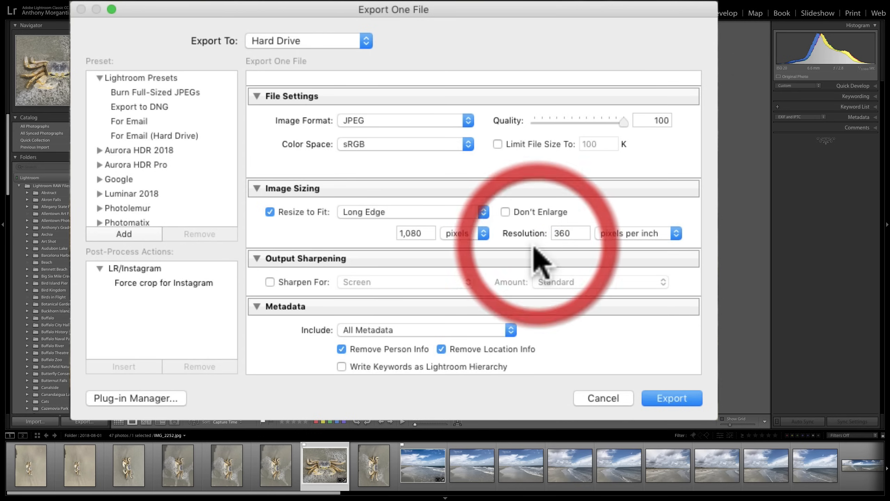
Set the resolution to 72 pixels per inch, and try the Don't Enlarge option before turning it off again.
double_click(582, 235)
text(72)
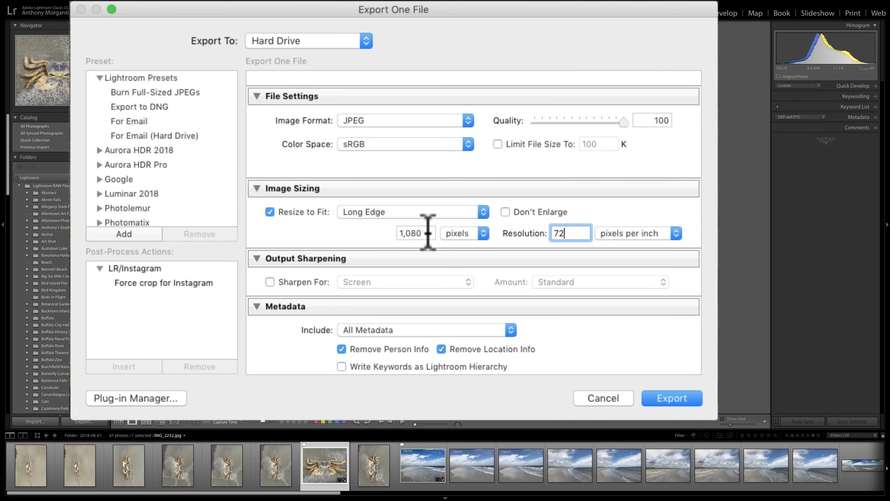
click(506, 212)
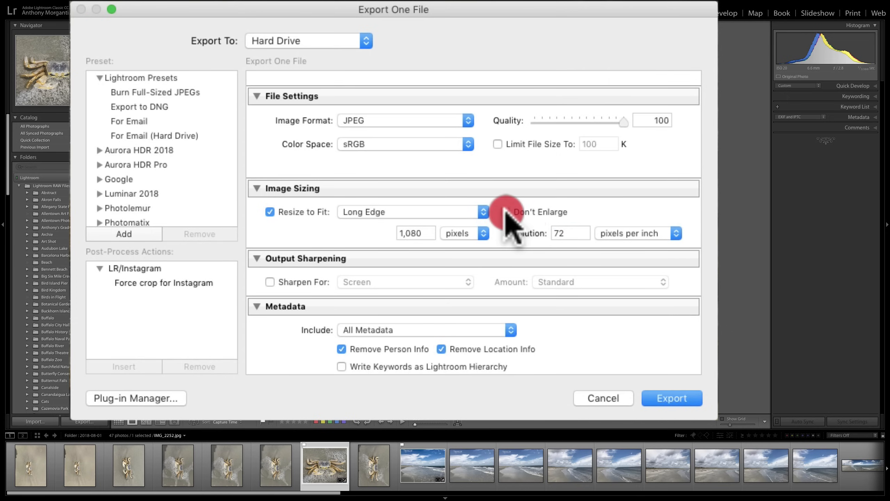
click(505, 212)
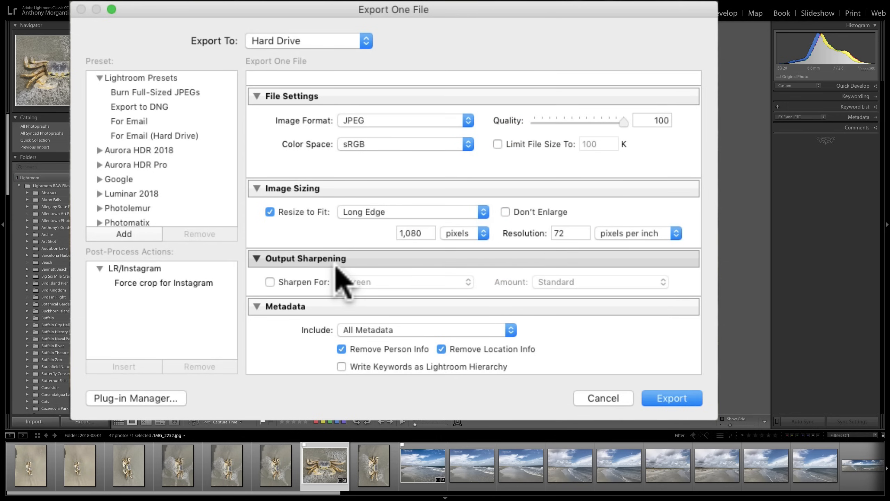
Enable output sharpening for Screen with the amount set to Standard.
click(269, 282)
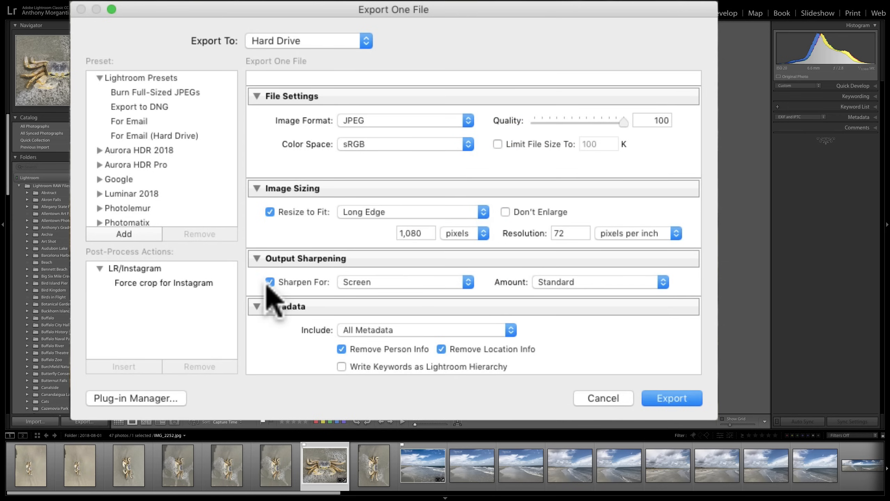
click(469, 282)
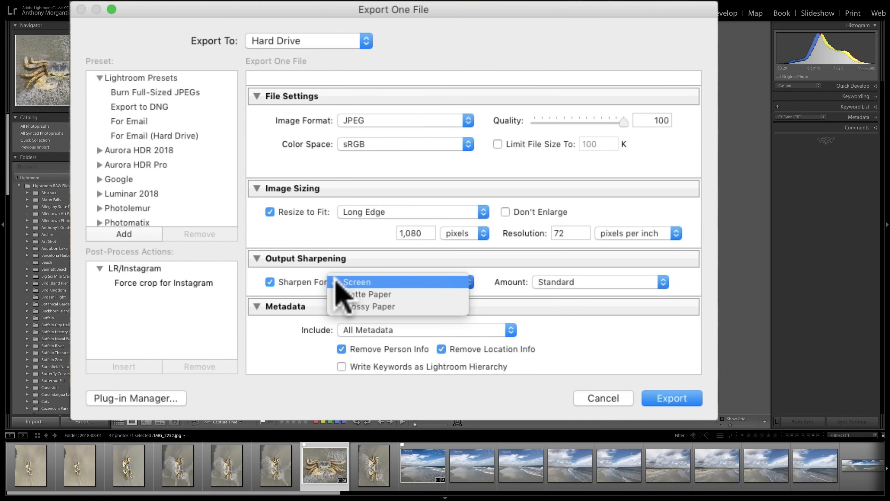
click(377, 282)
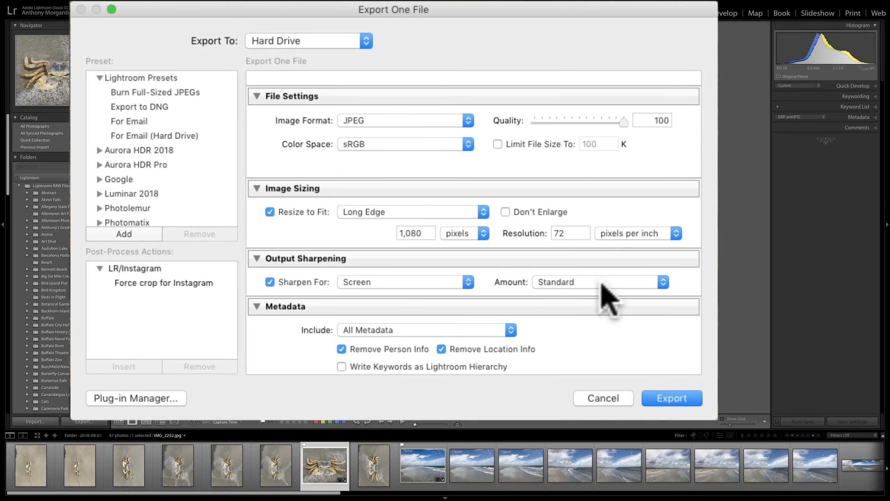
click(617, 283)
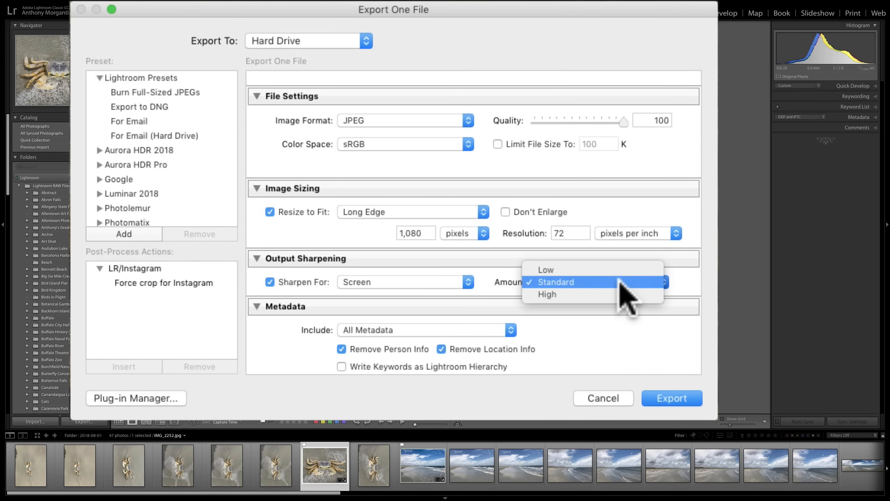
click(620, 282)
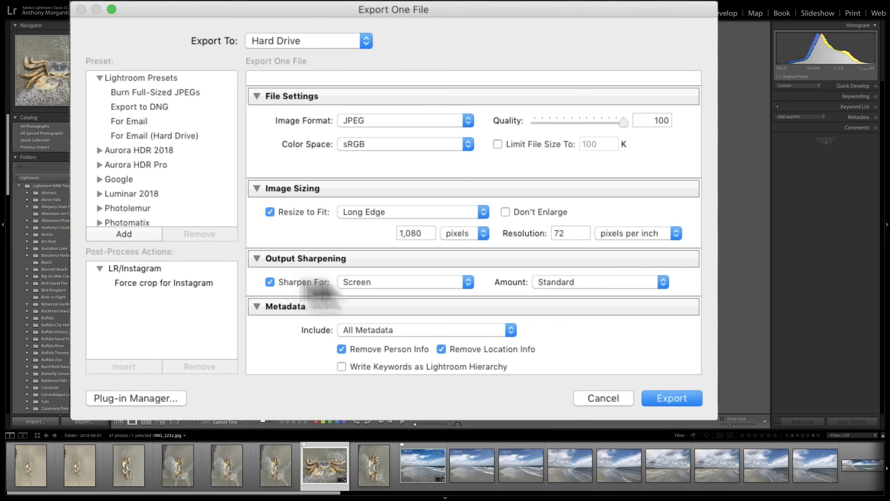
Turn off Remove Person Info and Remove Location Info in the export metadata settings.
scroll(478, 277, down, 5)
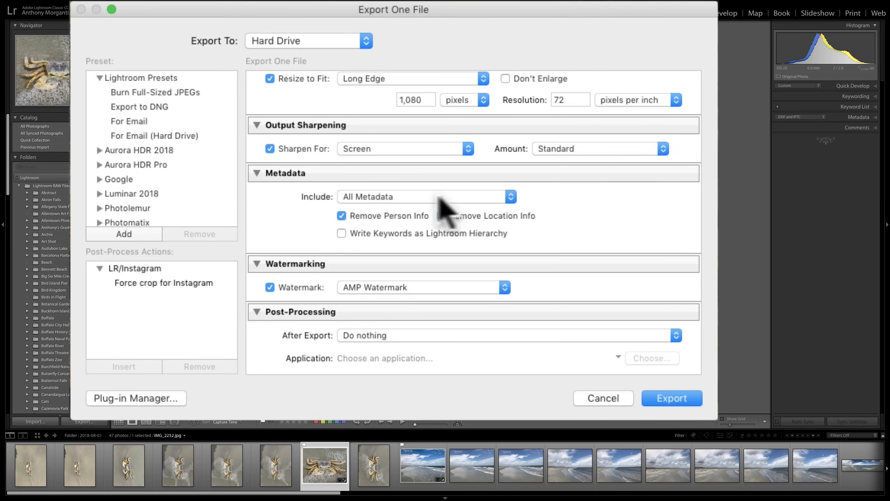
click(342, 216)
click(442, 216)
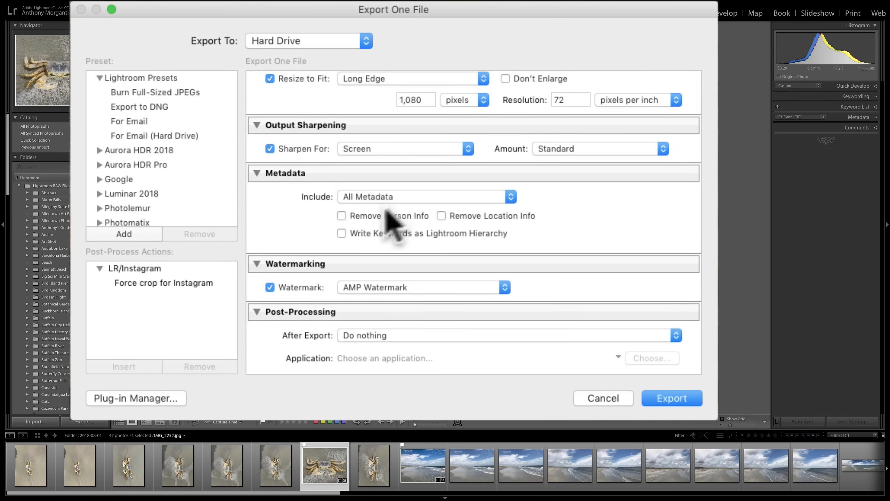
Try the Remove Person Info, Remove Location Info and Write Keywords as Lightroom Hierarchy options, turning each one off again.
click(341, 216)
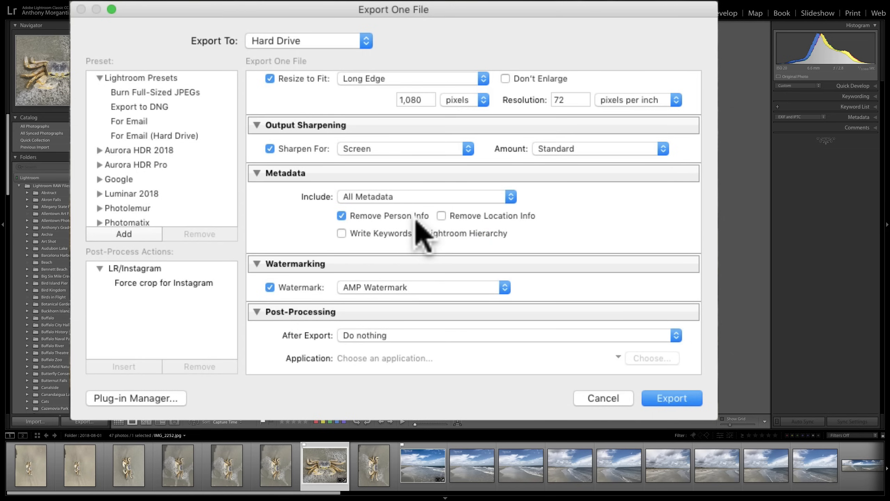
click(342, 216)
click(342, 216)
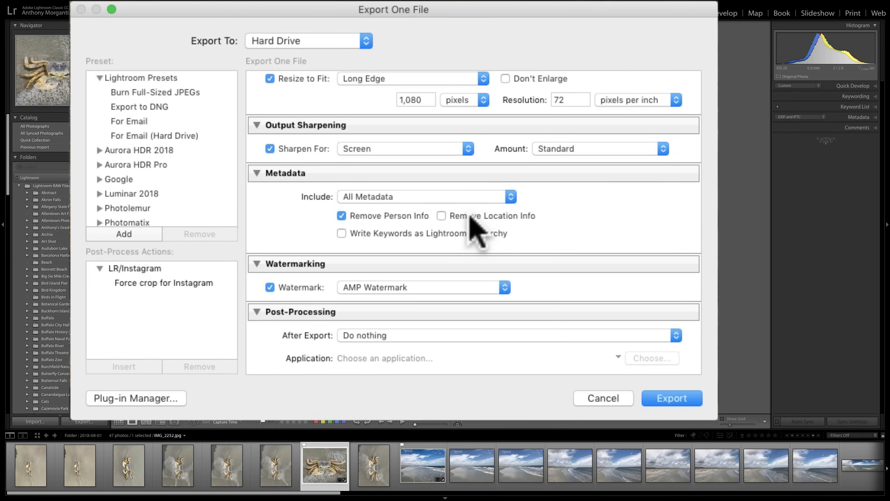
click(441, 216)
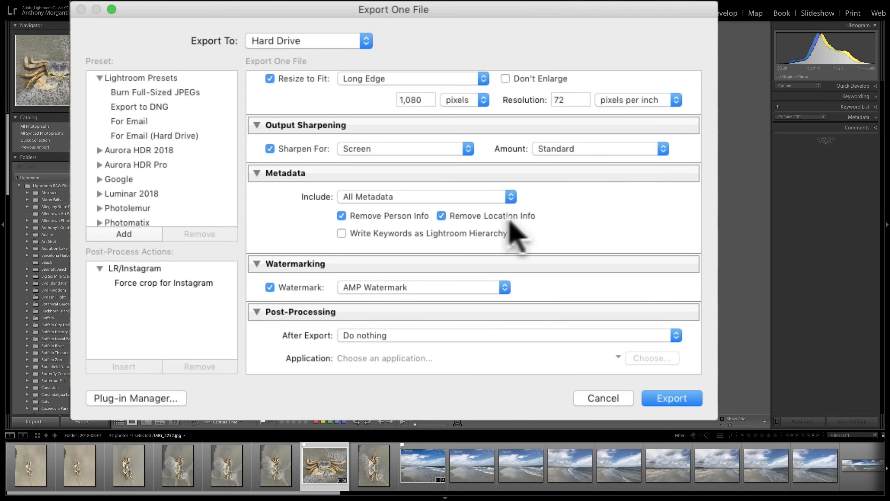
click(438, 216)
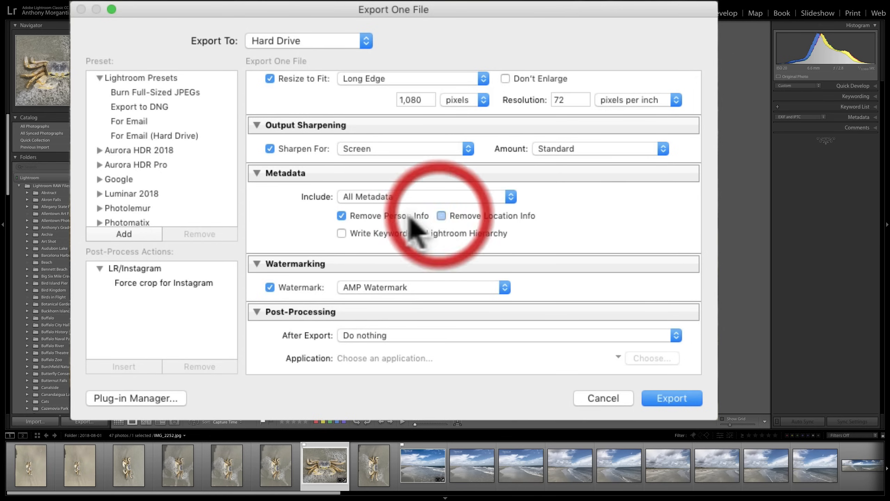
click(342, 216)
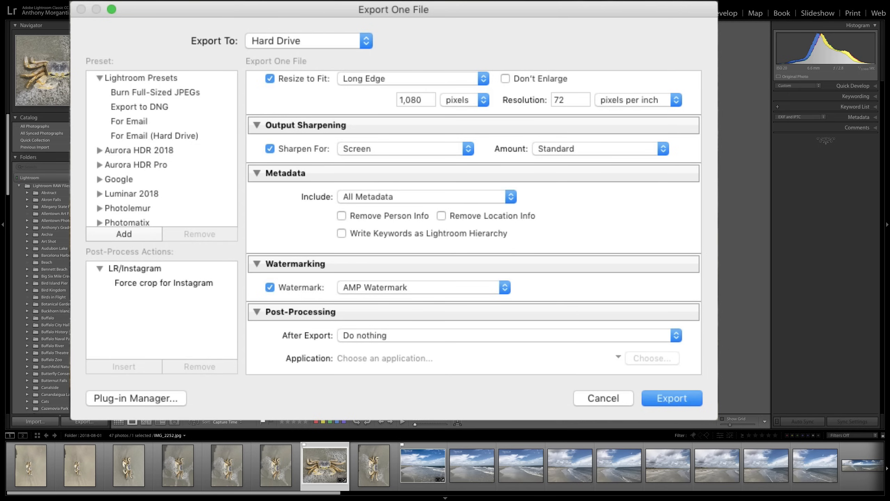
click(343, 234)
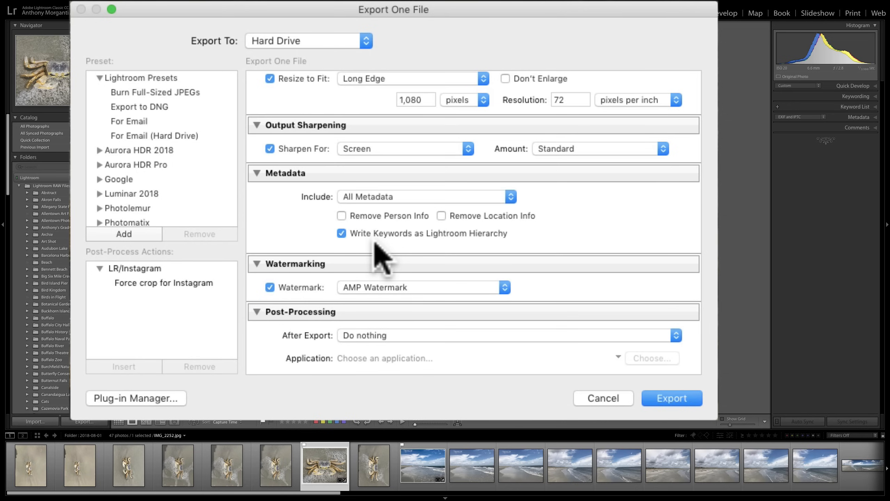
click(342, 234)
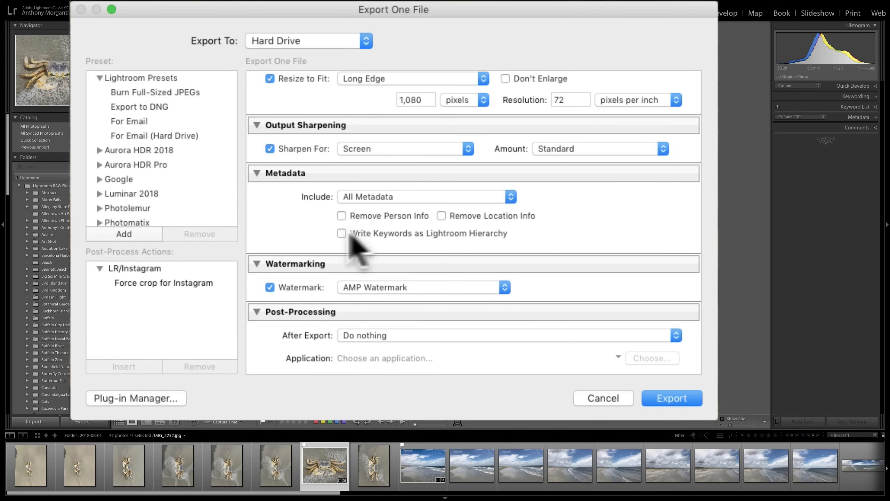
Try Copyright Only, Copyright & Contact Info Only and All Except Camera Raw Info as the metadata to include in the export.
click(510, 197)
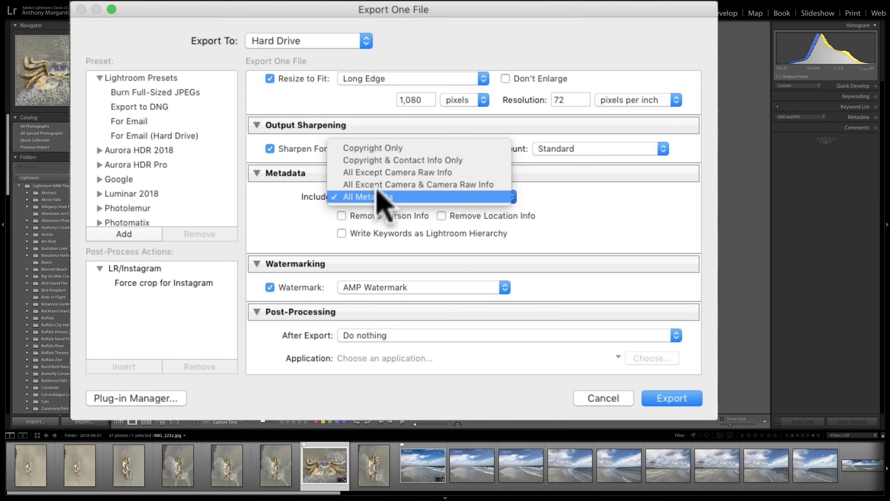
click(381, 153)
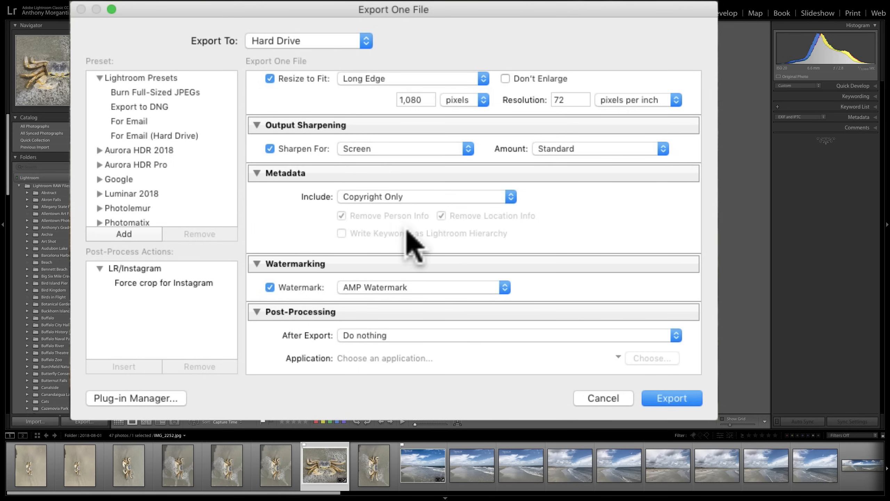
click(510, 198)
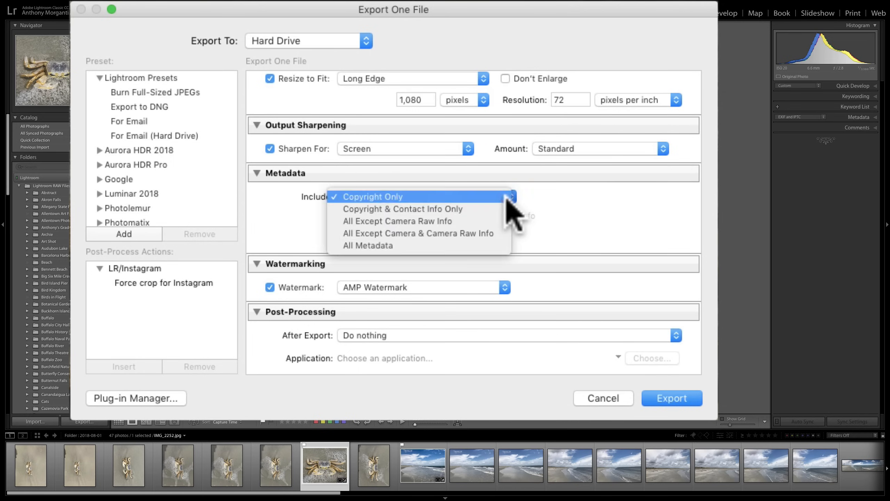
click(461, 208)
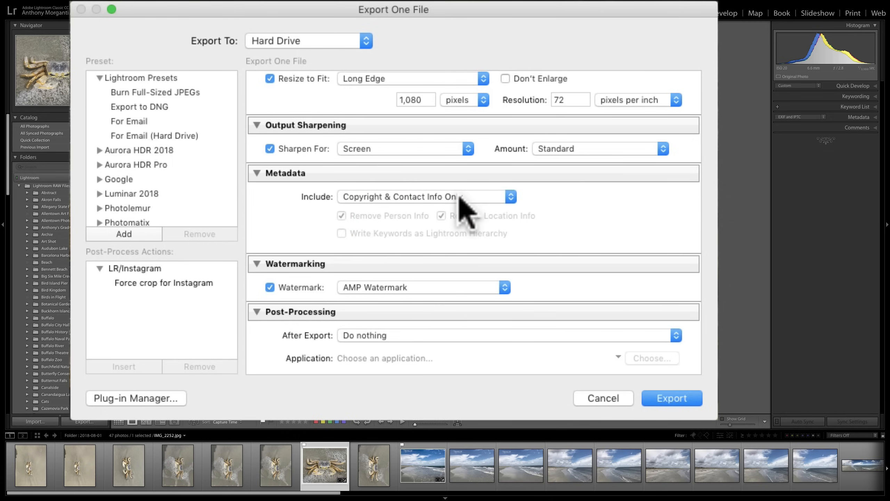
click(461, 197)
click(457, 210)
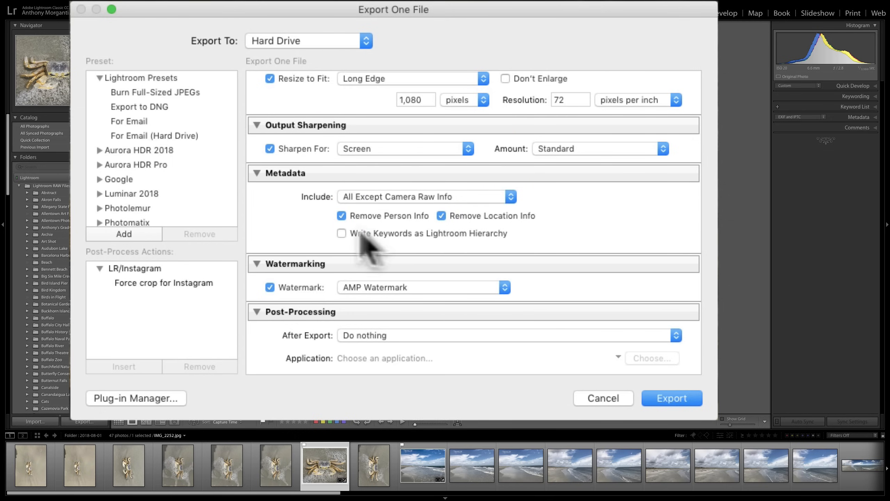
Turn off Remove Person Info and Remove Location Info, try All Except Camera & Camera Raw Info, and return the included metadata to All Metadata.
click(342, 216)
click(441, 216)
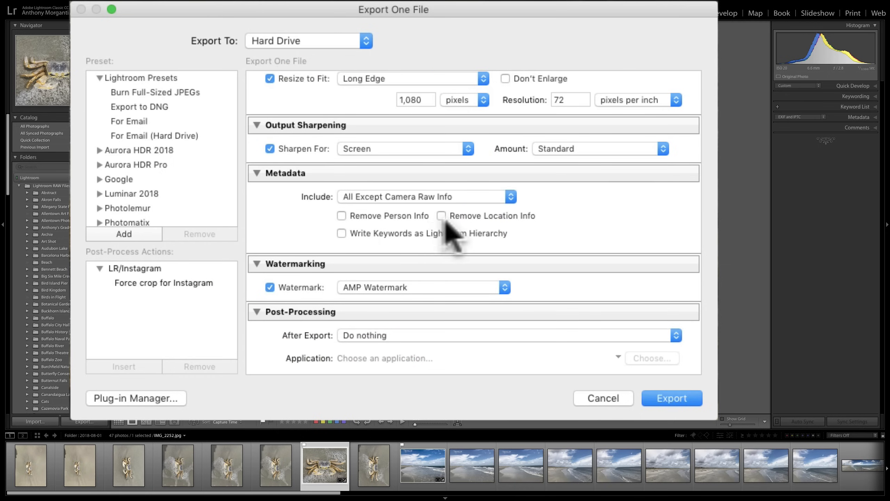
click(460, 198)
click(461, 209)
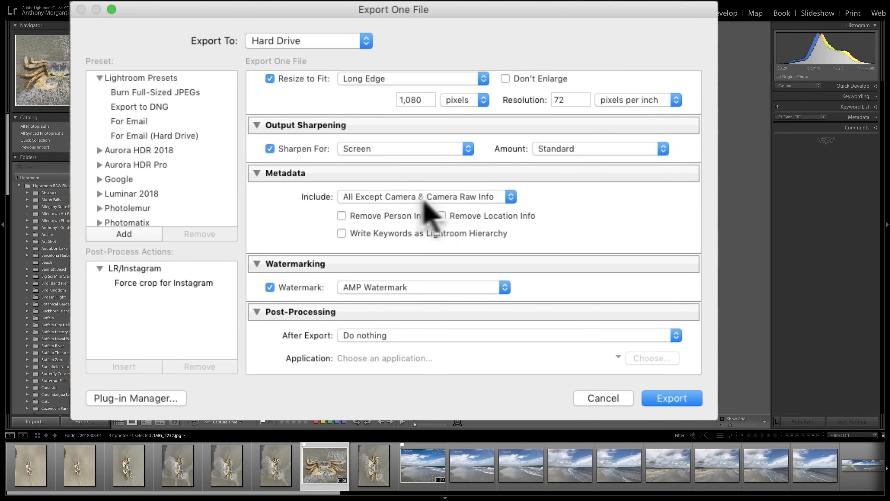
click(341, 215)
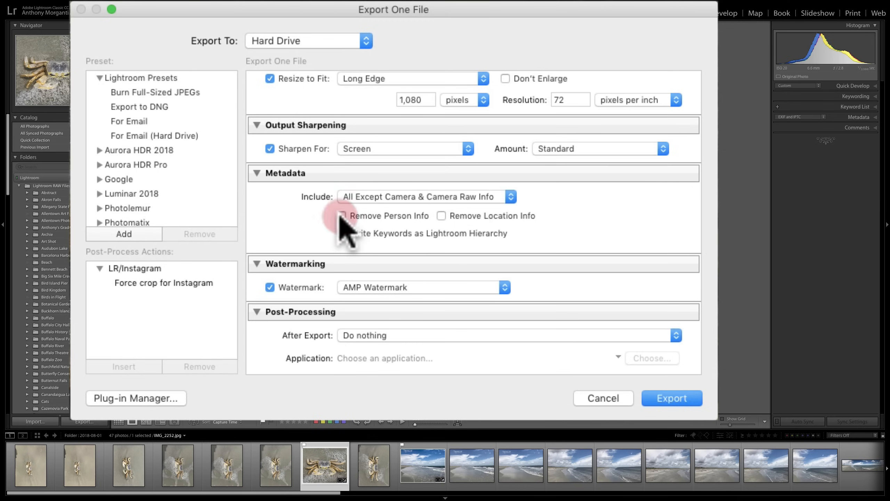
click(342, 216)
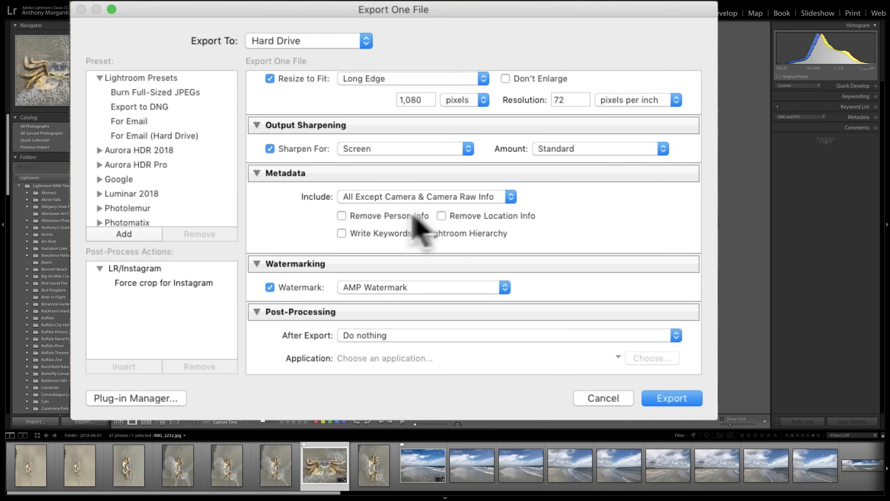
click(462, 197)
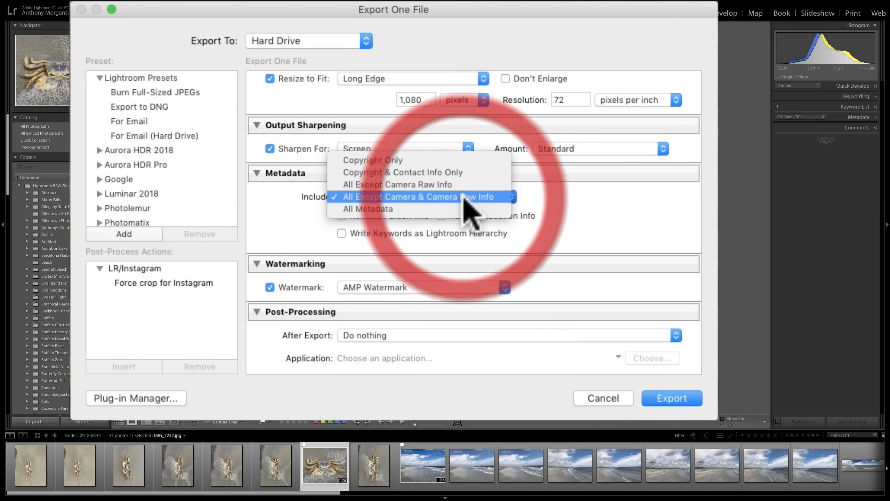
click(411, 210)
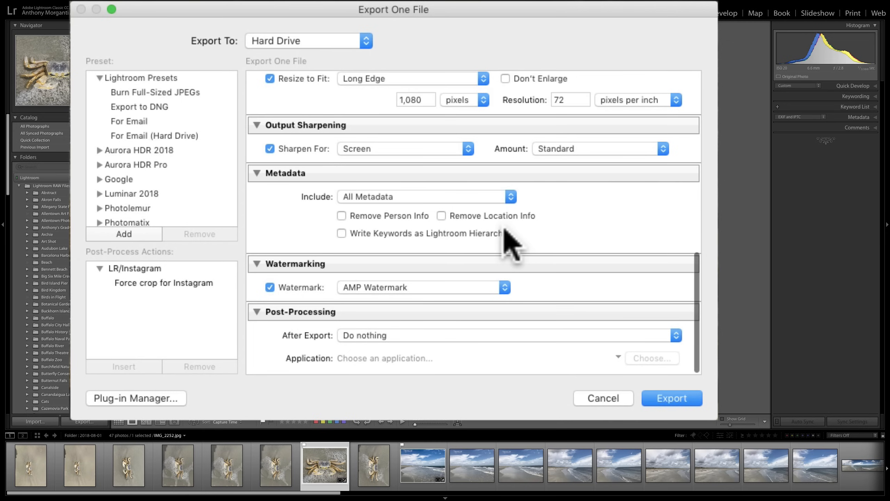
mouse_move(505, 232)
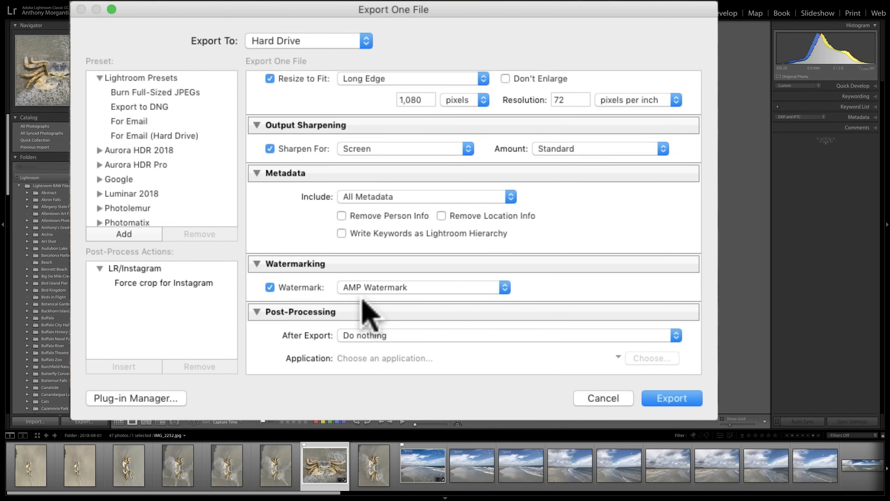
Inspect AMP Watermark in the Watermark Editor without changing it, and turn off watermarking for the export.
click(428, 287)
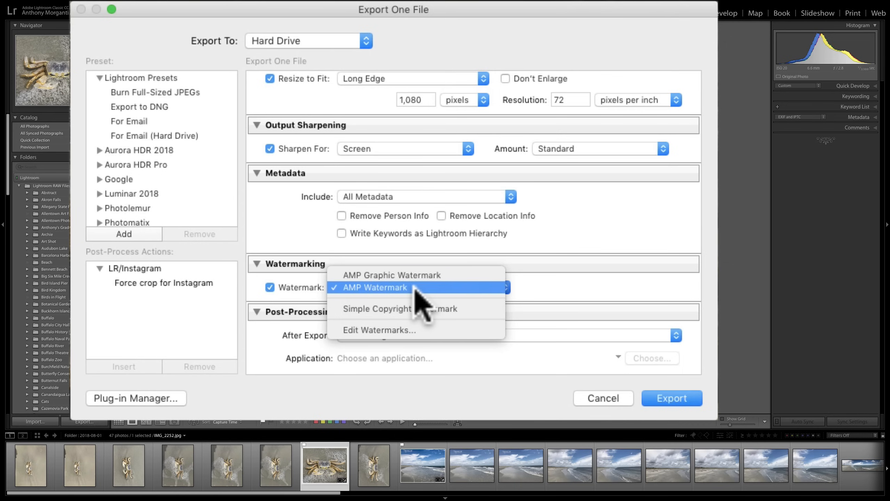
click(385, 330)
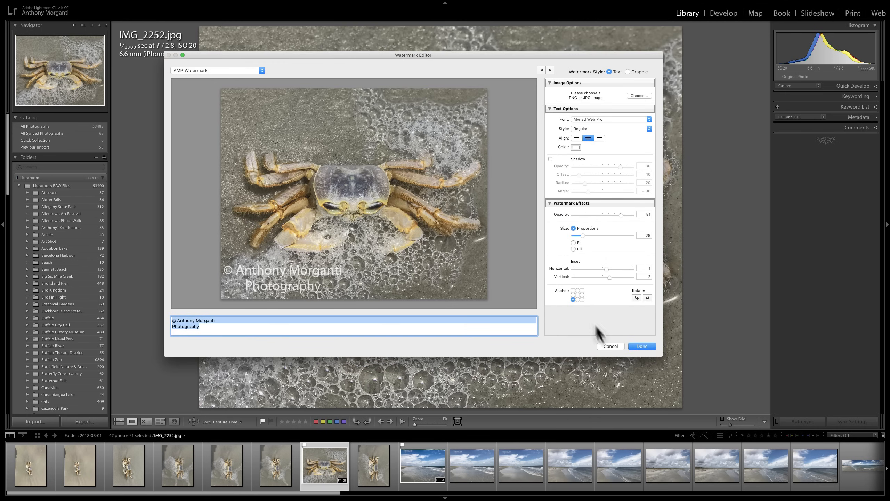
click(607, 346)
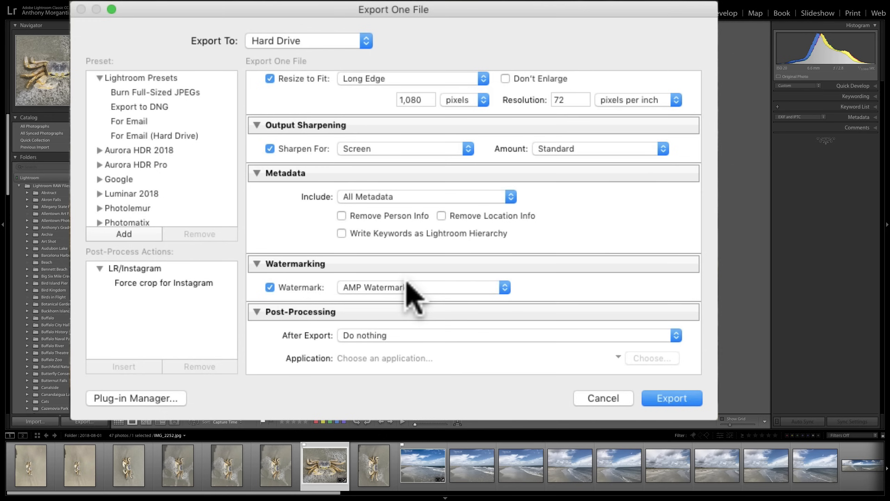
click(407, 286)
click(403, 286)
click(269, 287)
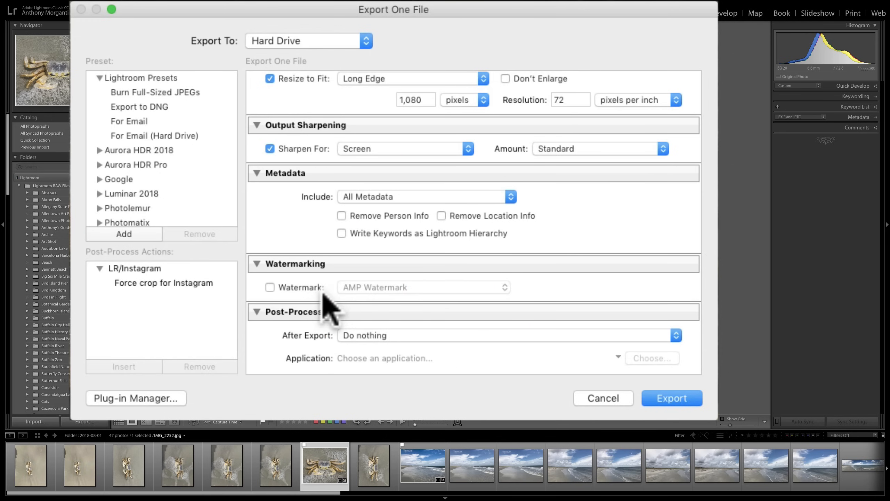
Review the available After Export actions, keeping Do nothing selected.
click(448, 333)
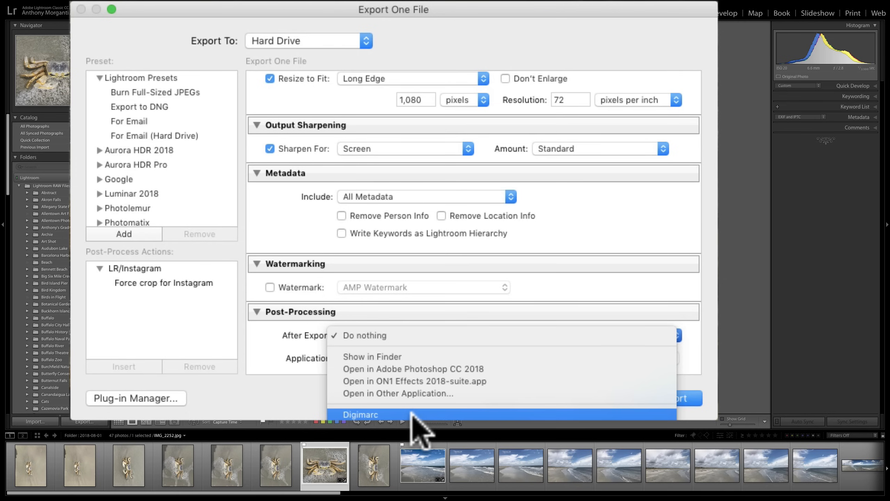
click(387, 338)
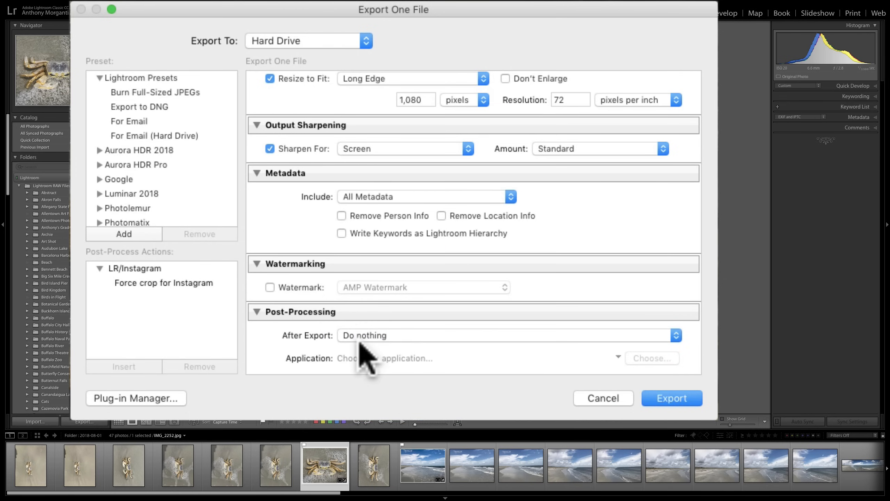
click(398, 341)
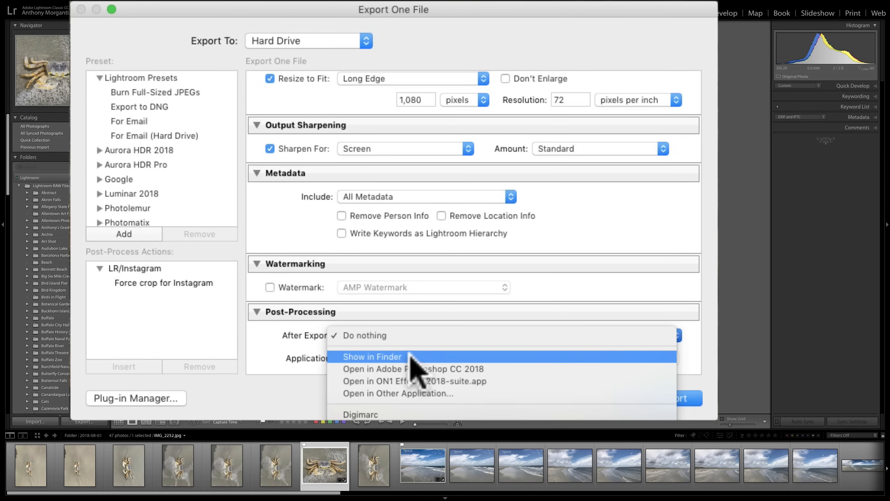
click(415, 336)
Review the complete set of export settings, from the export location and file naming through to post-processing.
scroll(447, 345, up, 15)
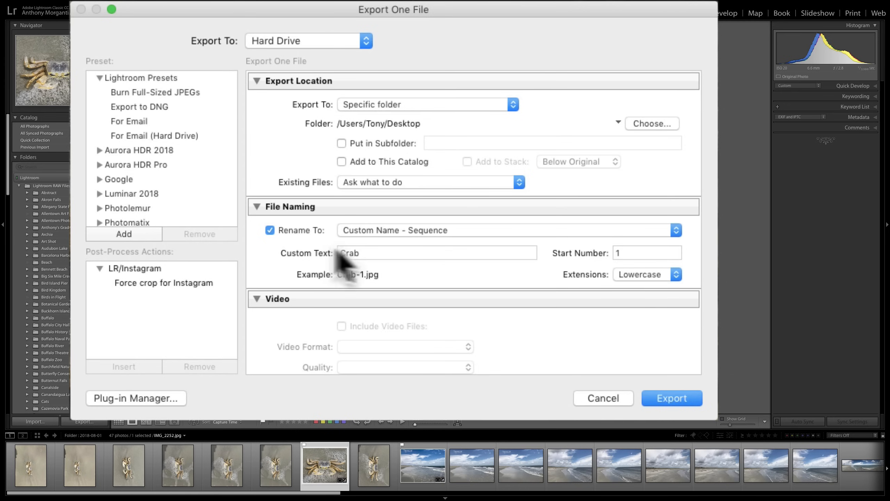
scroll(493, 264, down, 5)
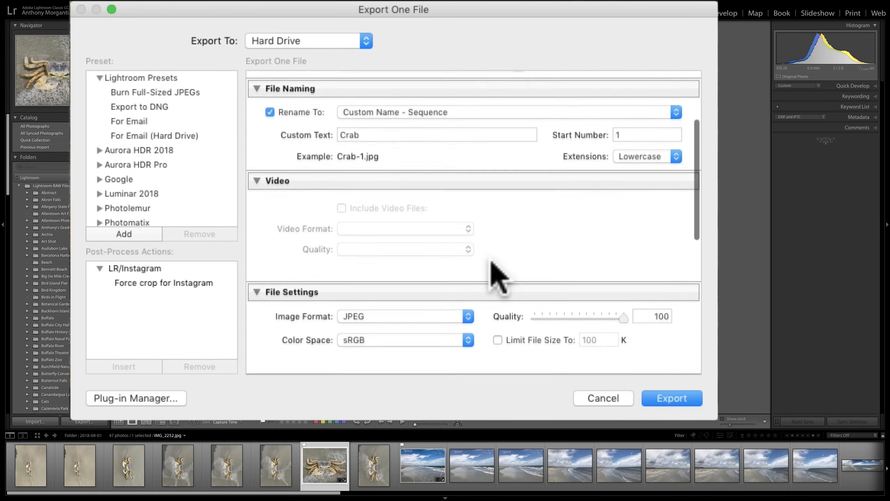
scroll(498, 278, down, 5)
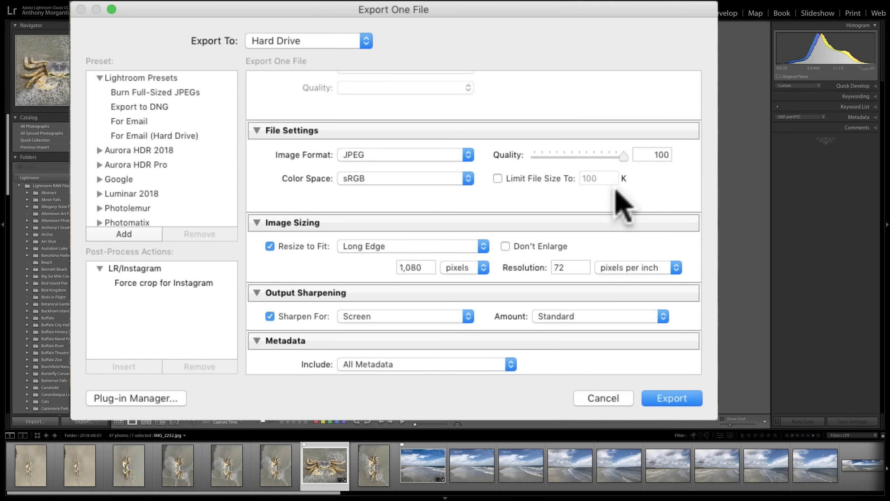
scroll(536, 219, down, 5)
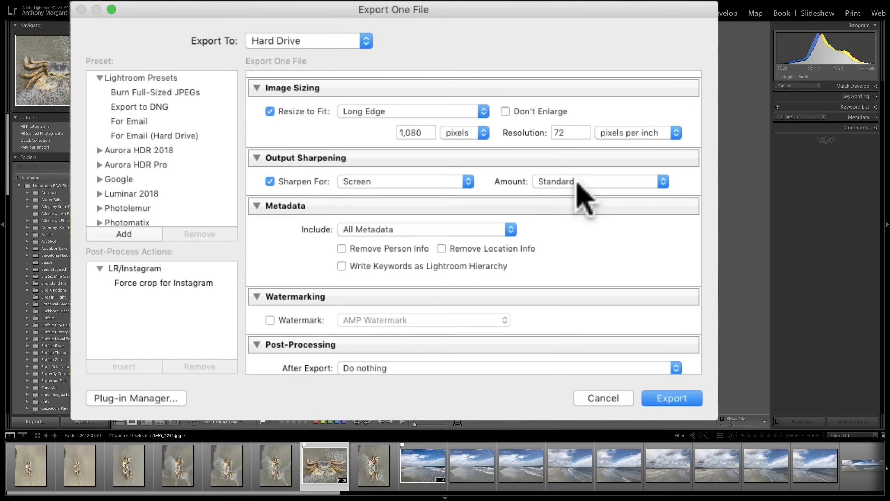
scroll(441, 245, down, 2)
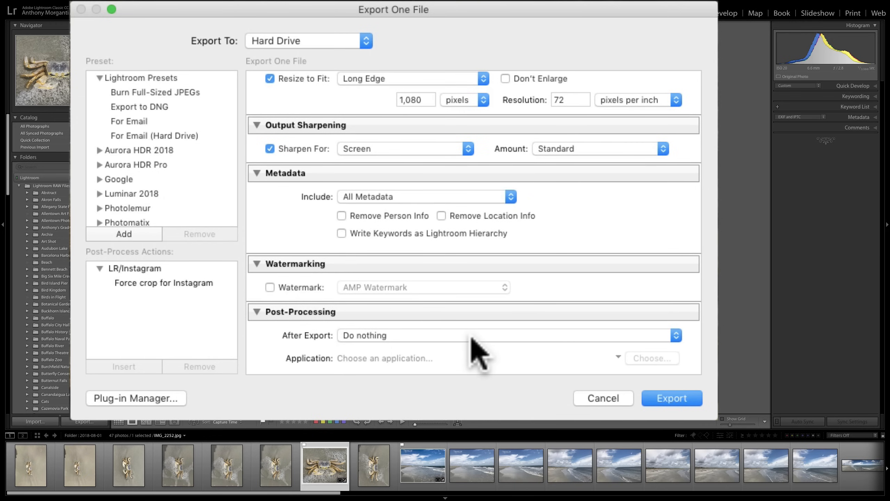
scroll(477, 354, up, 15)
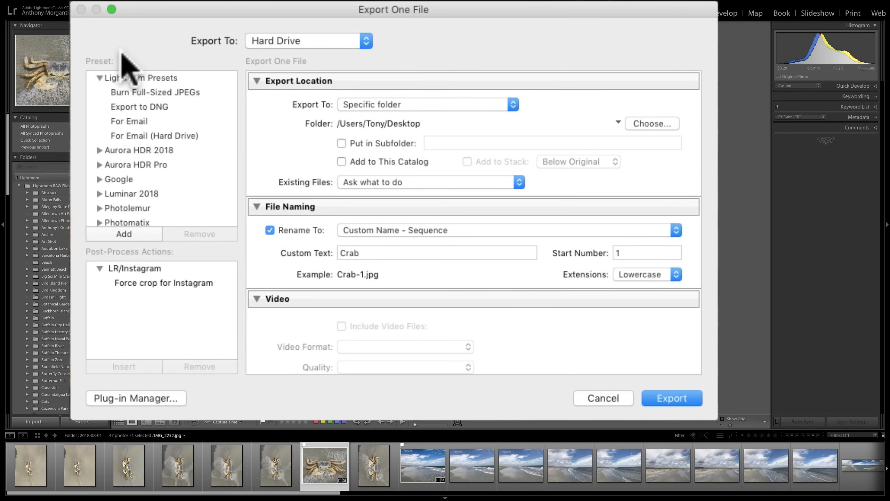
Clear the custom text in the export's file naming settings.
click(128, 235)
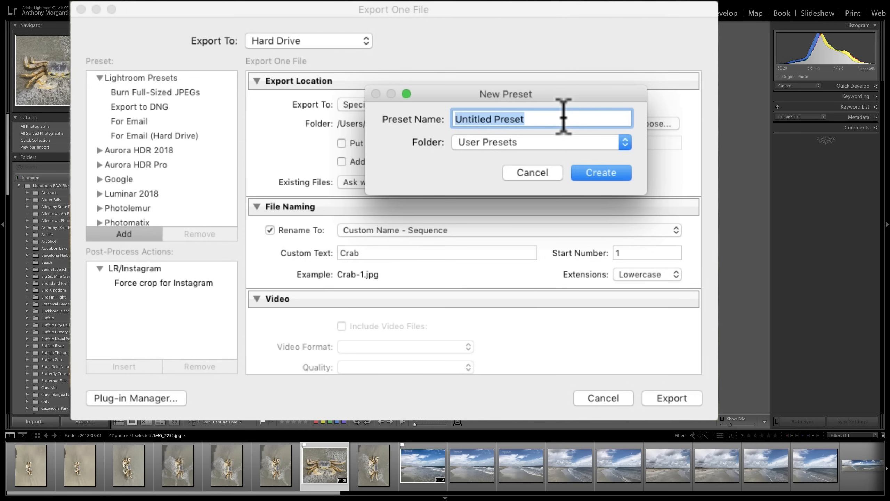
click(531, 173)
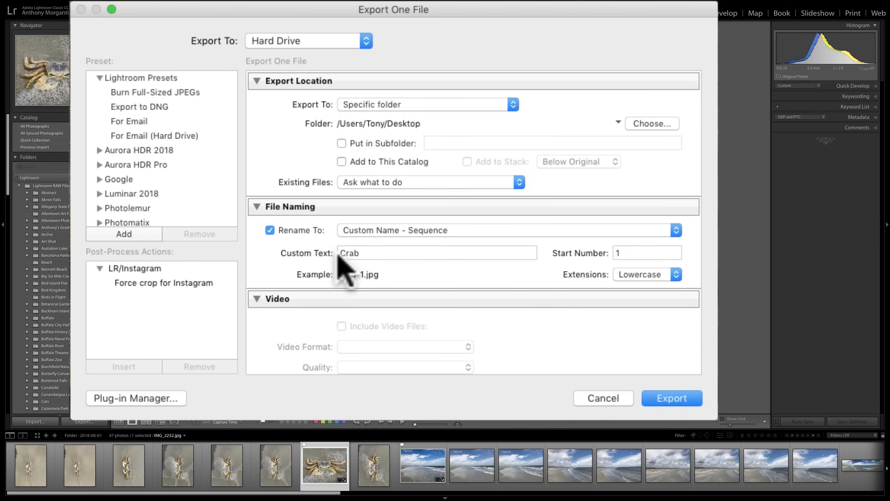
click(376, 253)
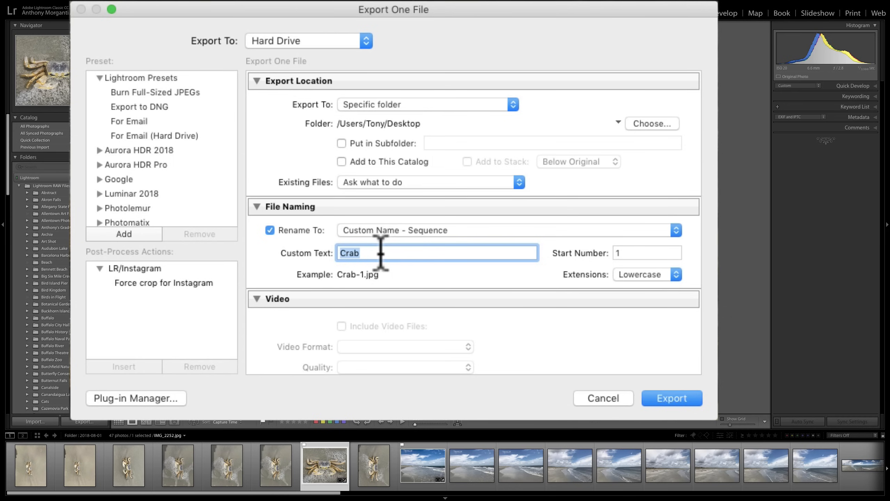
key(BackSpace)
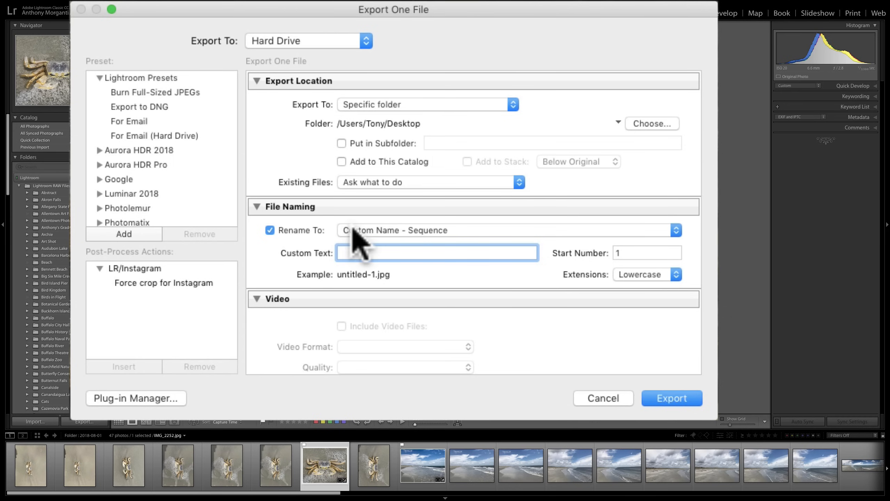
Save the current export settings as a new preset named Instagram in the User Presets folder.
click(145, 235)
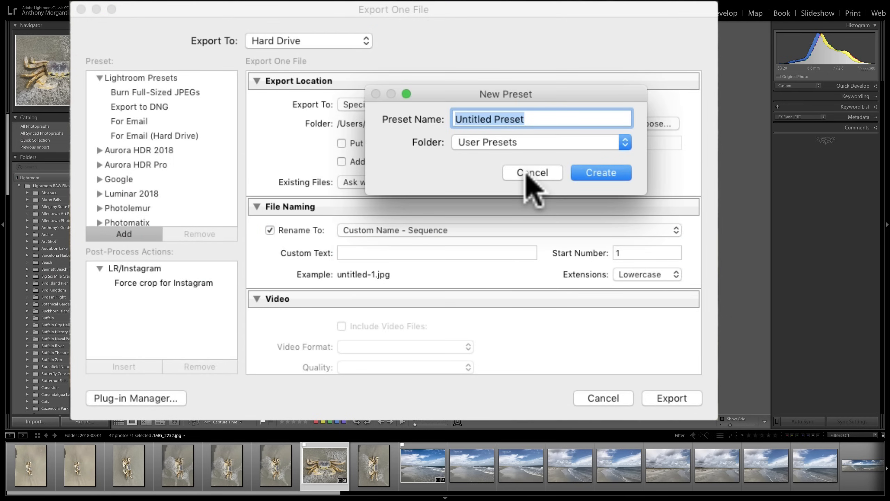
key(BackSpace)
text(Instagram)
click(538, 142)
click(502, 142)
click(599, 173)
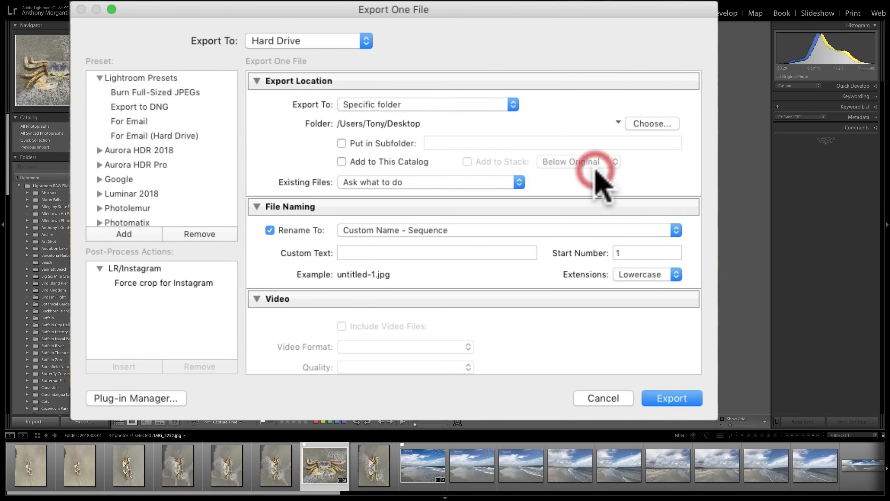
Load the I Am Buffalo Images user preset to compare its settings, and switch to the Instagram preset.
scroll(198, 175, down, 5)
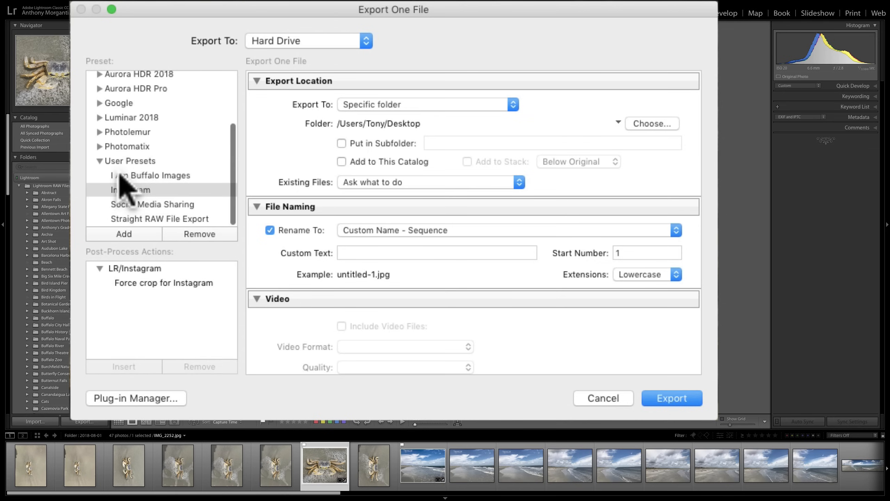
scroll(130, 175, up, 1)
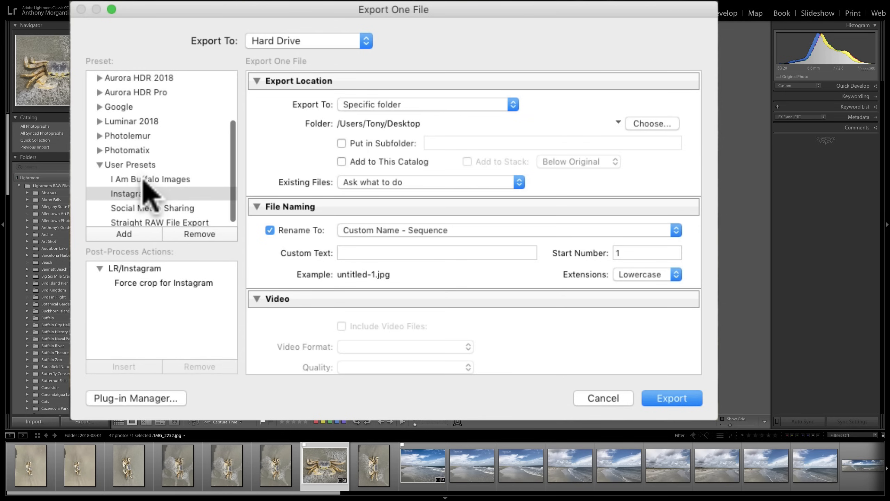
click(171, 179)
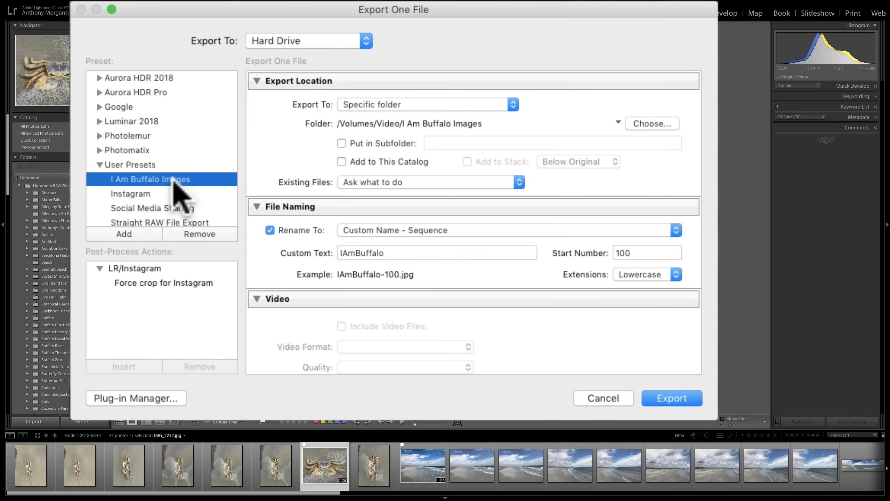
click(143, 193)
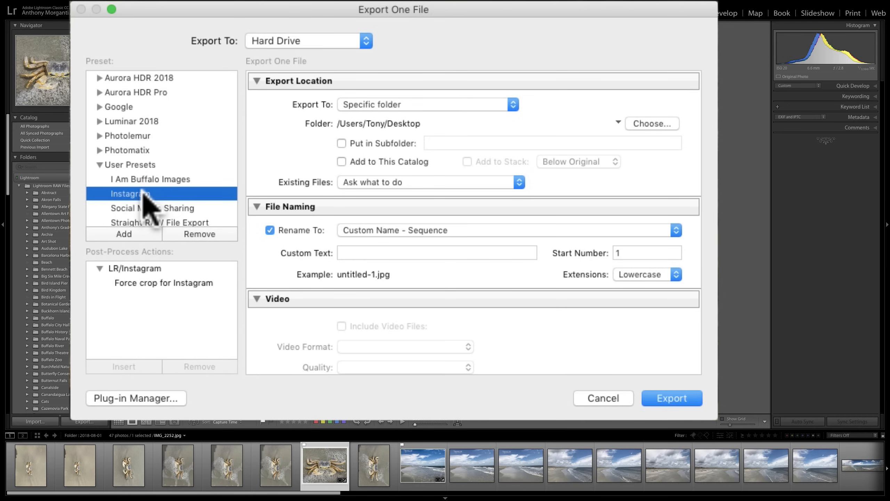
Set the custom file name text to Crab and export the photo with the Instagram preset settings.
scroll(147, 194, down, 1)
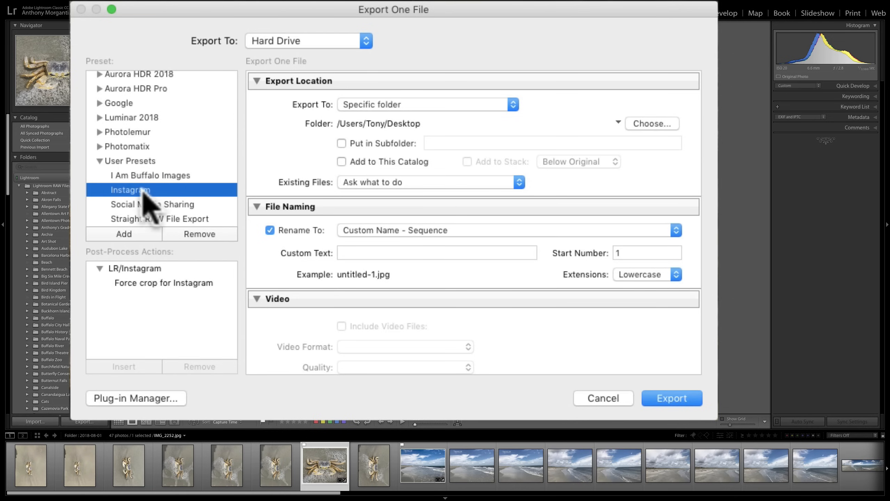
click(382, 254)
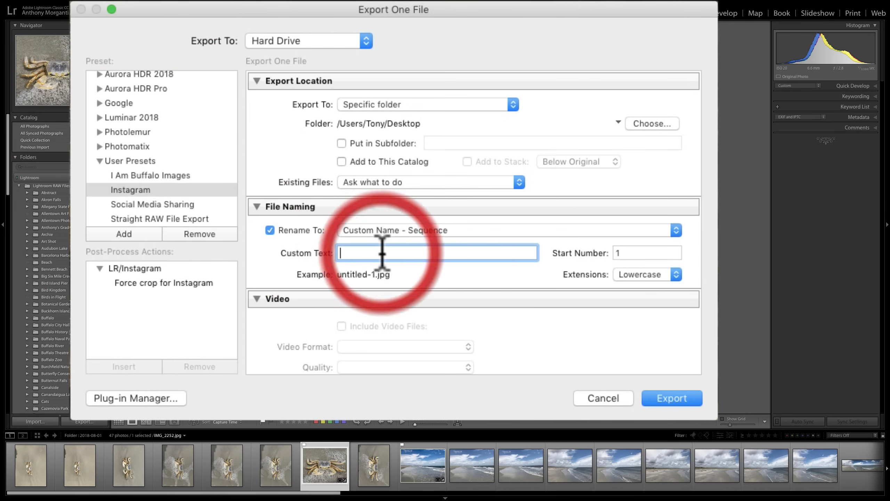
text(Crab)
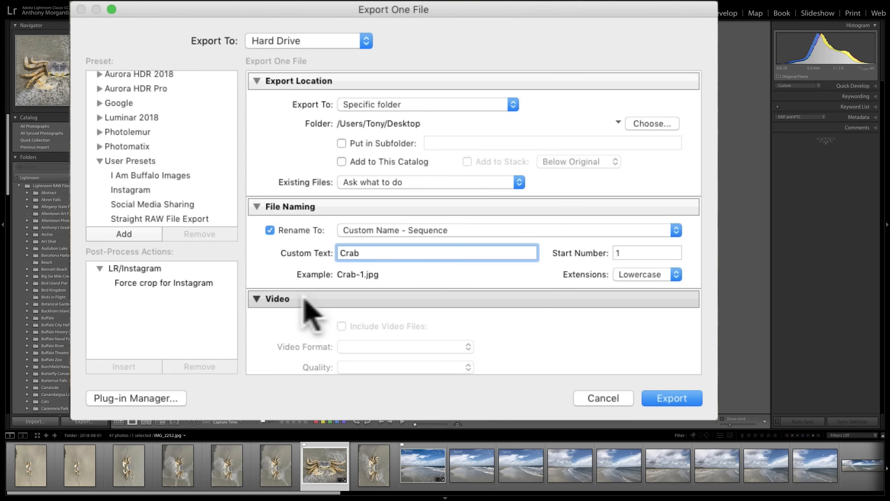
click(672, 399)
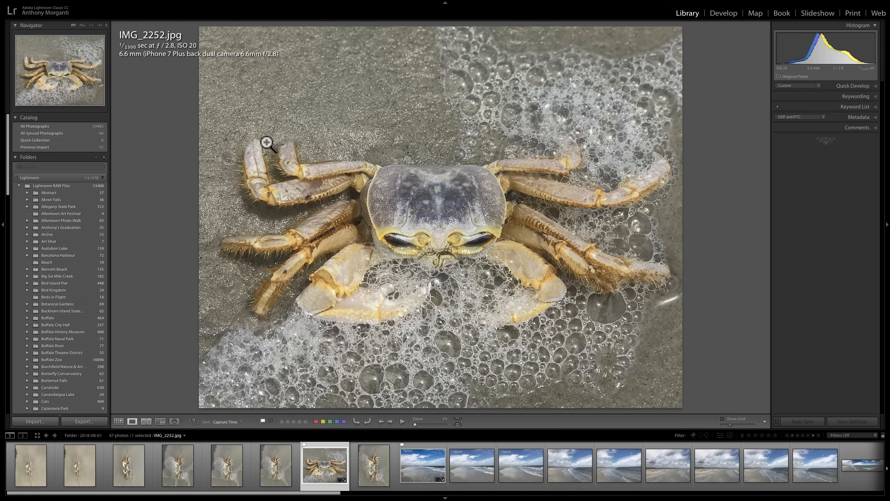
Switch to the desktop, move Crab-1.jpg to the open middle area, open it in Preview to check the exported image, and close it.
key(ctrl+Left)
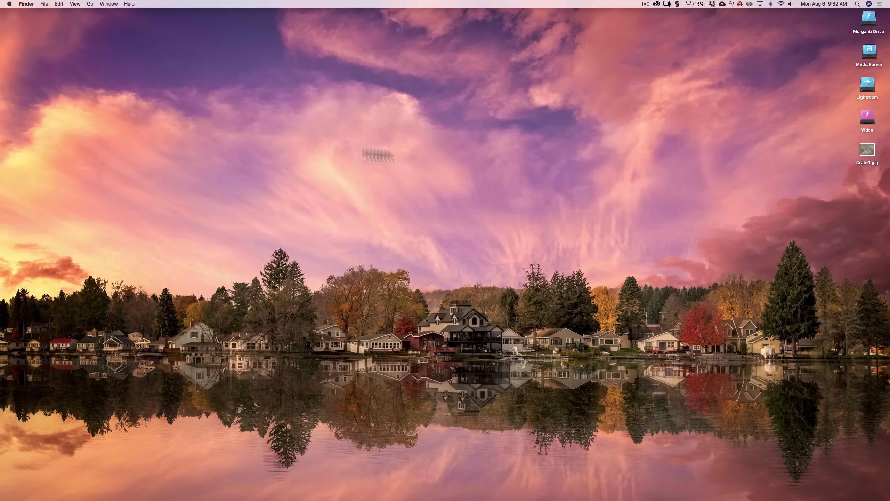
drag(869, 151, 482, 154)
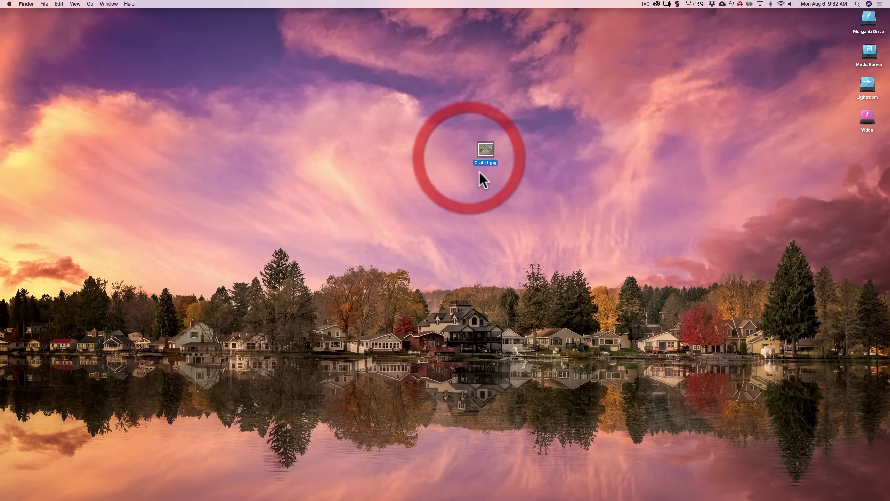
double_click(485, 150)
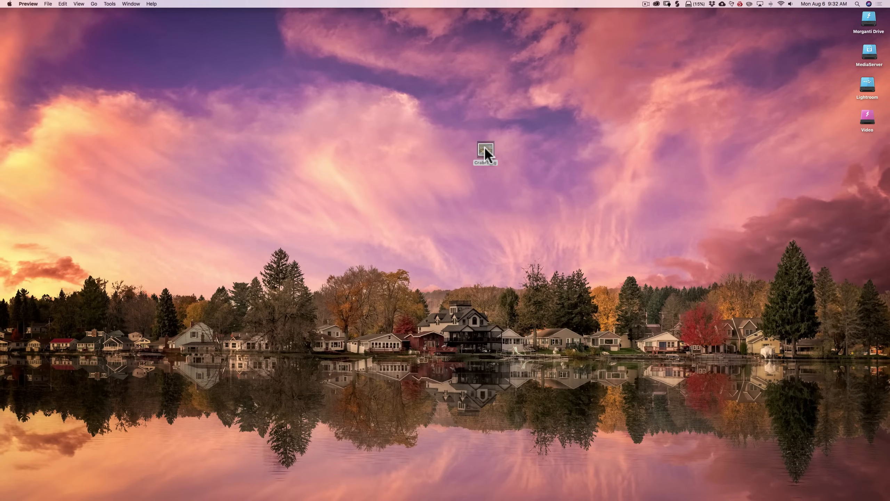
drag(87, 24, 309, 45)
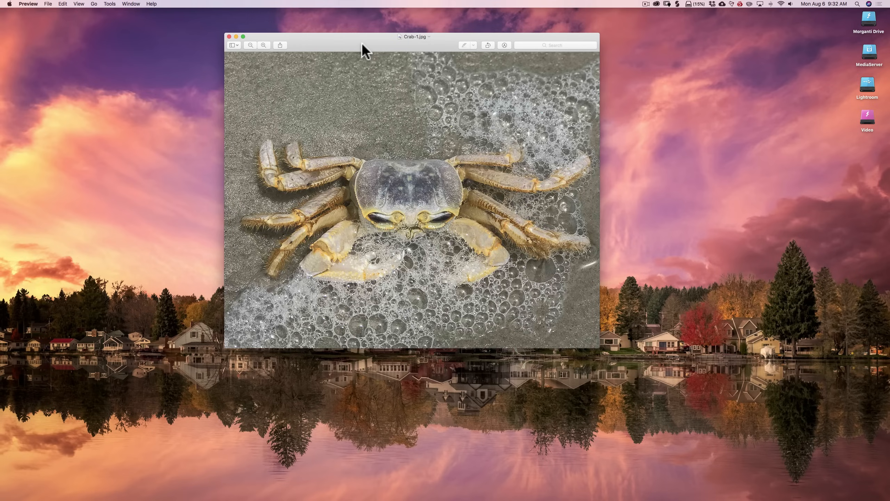
click(229, 37)
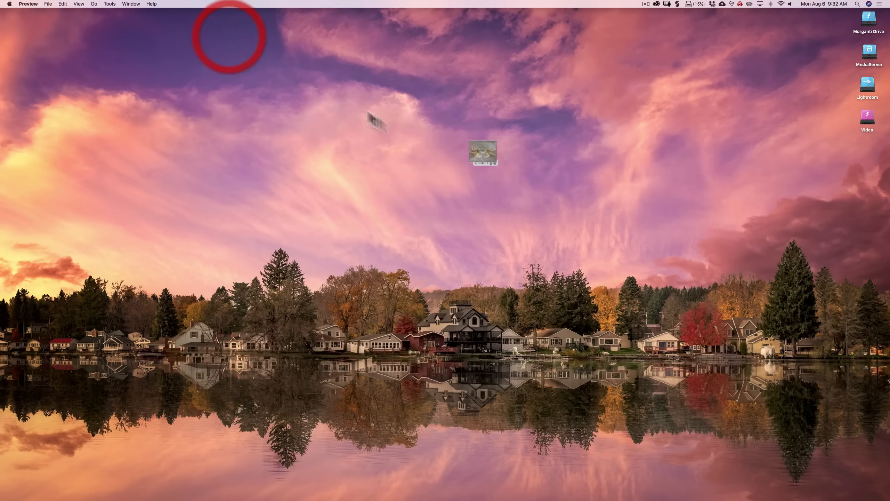